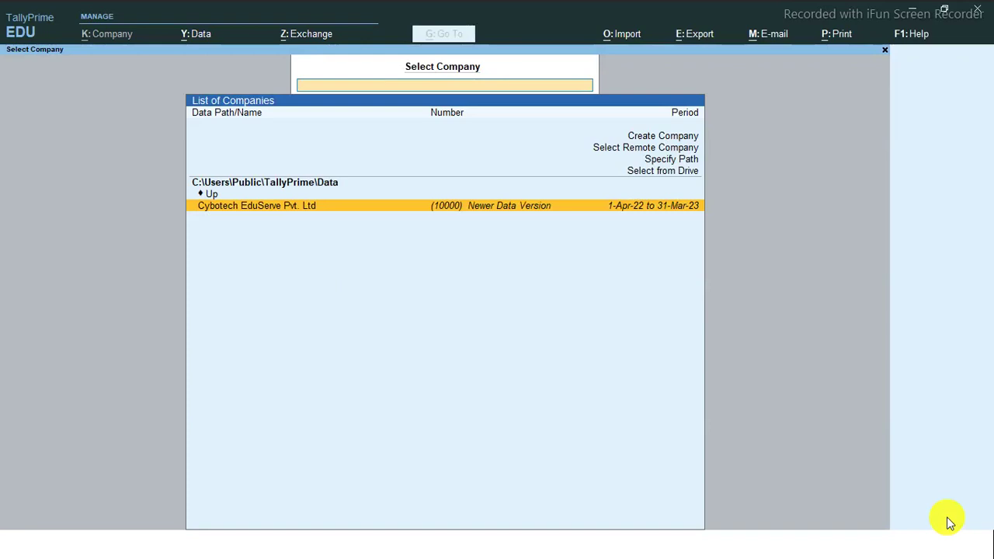
Choose Create Company on the Select Company screen to start a new company
key("Up")
key("Up")
key("Up")
key("Up")
key("Up")
key("Up")
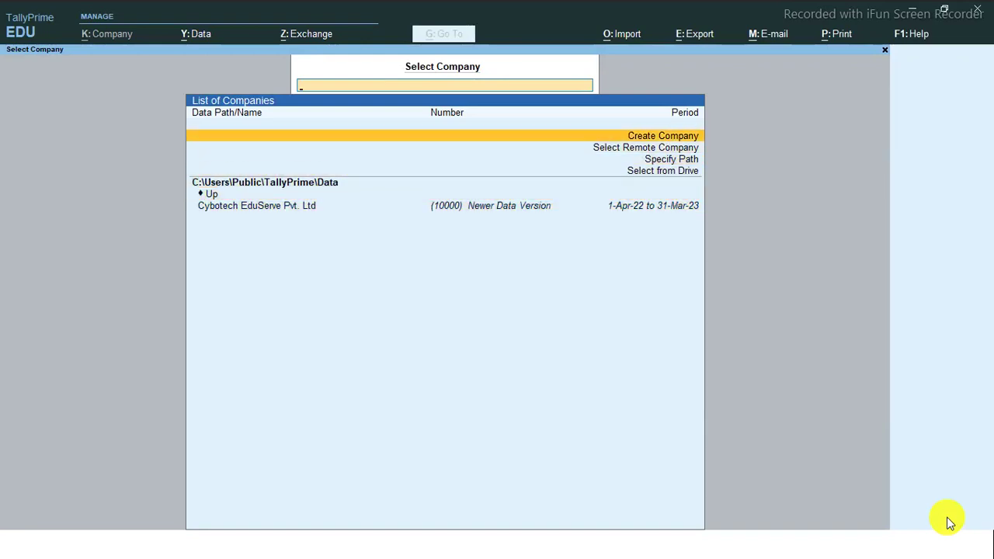
key("Return")
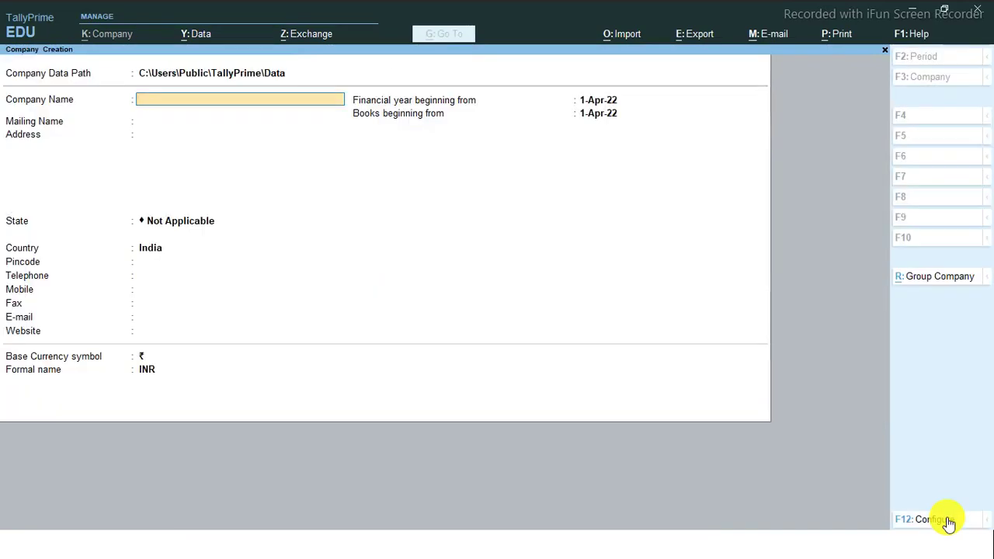
Name the company Cybotech EduServe Pvt. Ltd, set state to Bihar, and accept the form
type("Cybotech EduServe Pvt")
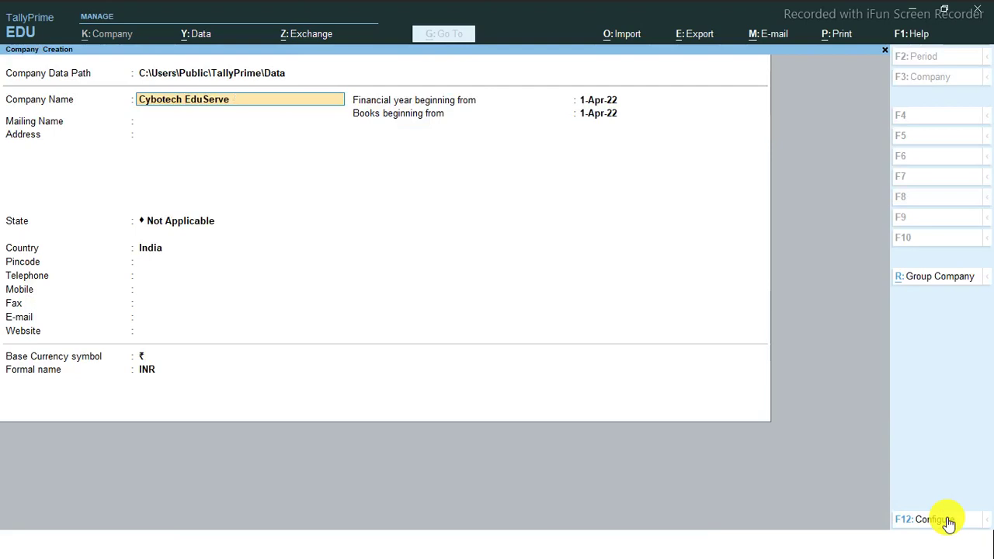
type(". Ltd")
key("Return")
key("Return")
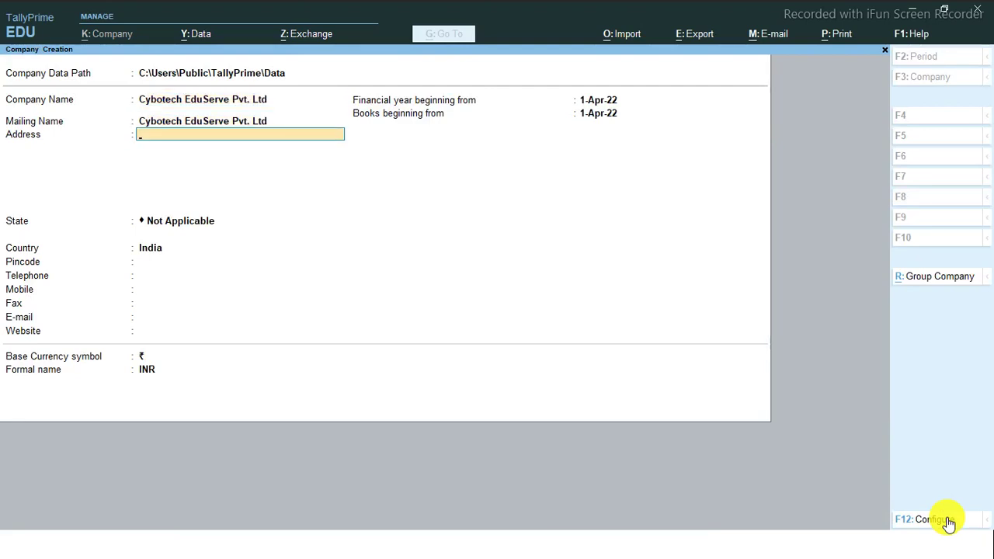
key("Return")
key("Return")
key("BackSpace")
type("Bi")
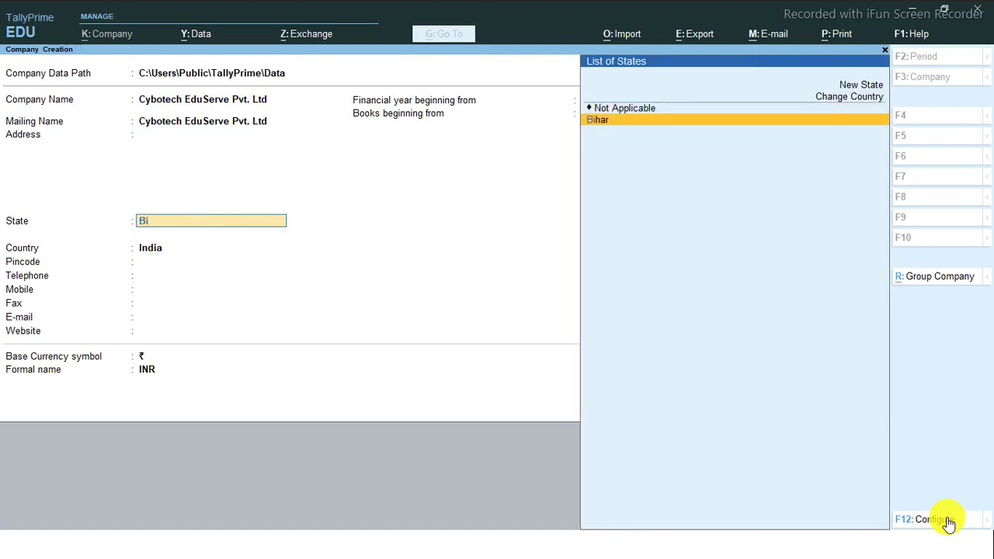
key("Return")
key("Return")
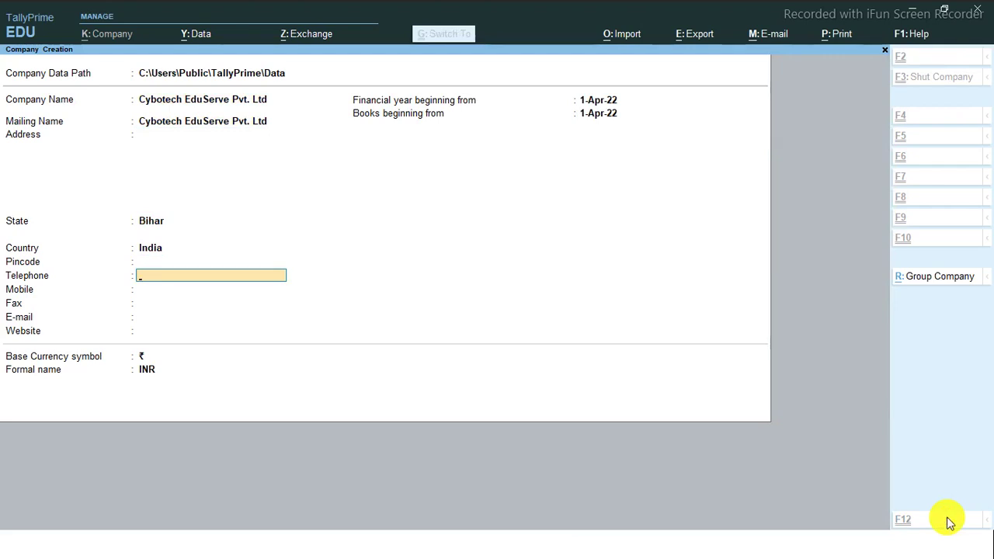
key("ctrl+a")
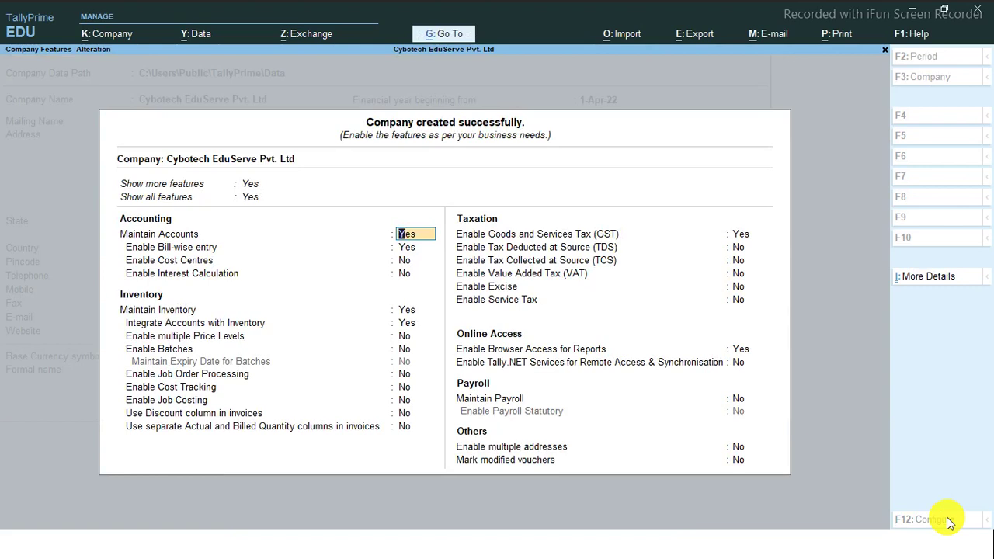
key("Up")
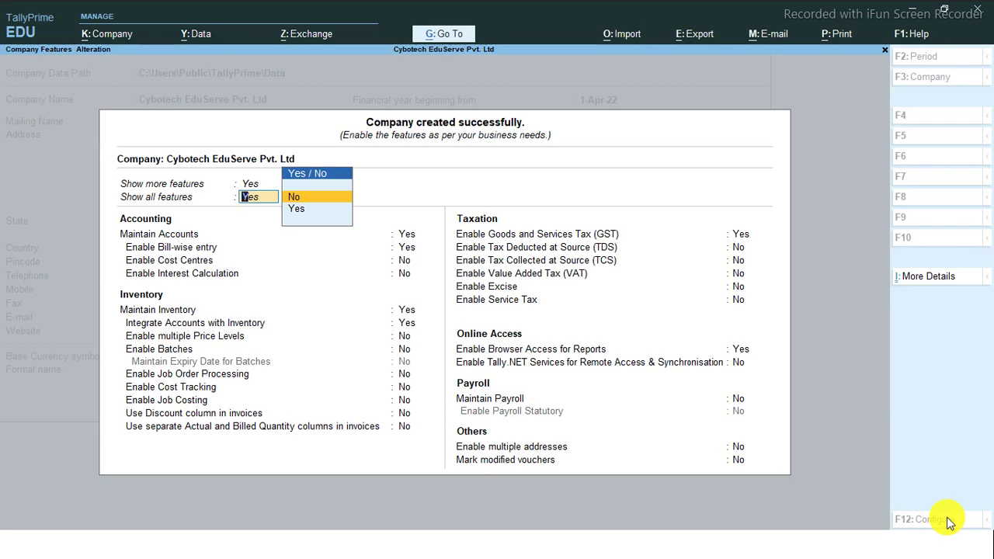
key("Return")
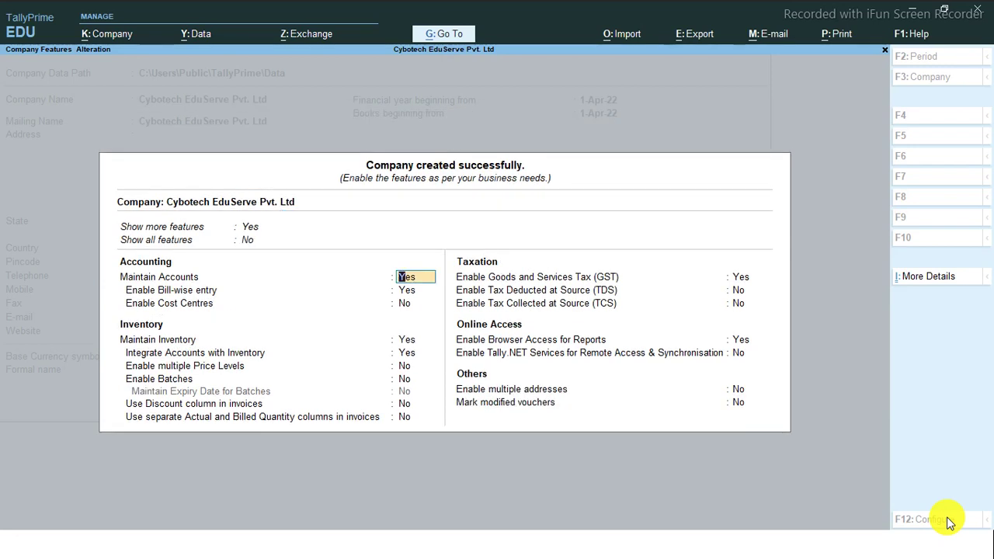
key("Up")
key("Up")
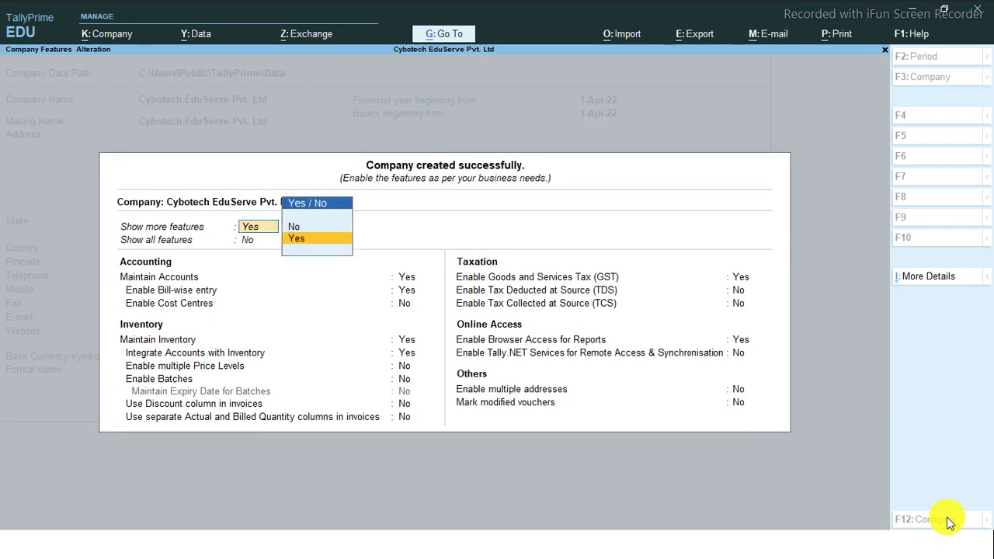
key("Up")
key("Return")
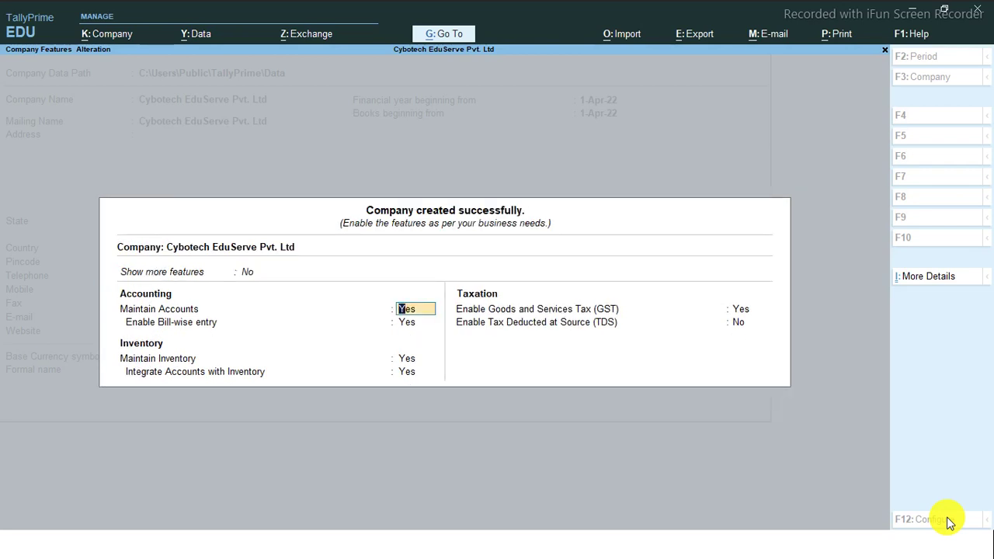
key("Up")
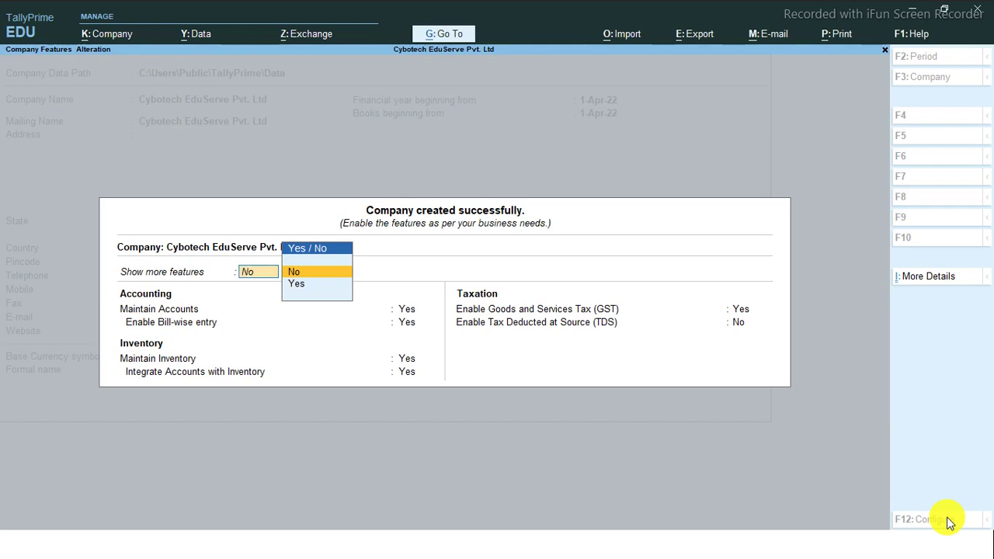
key("Down")
key("Return")
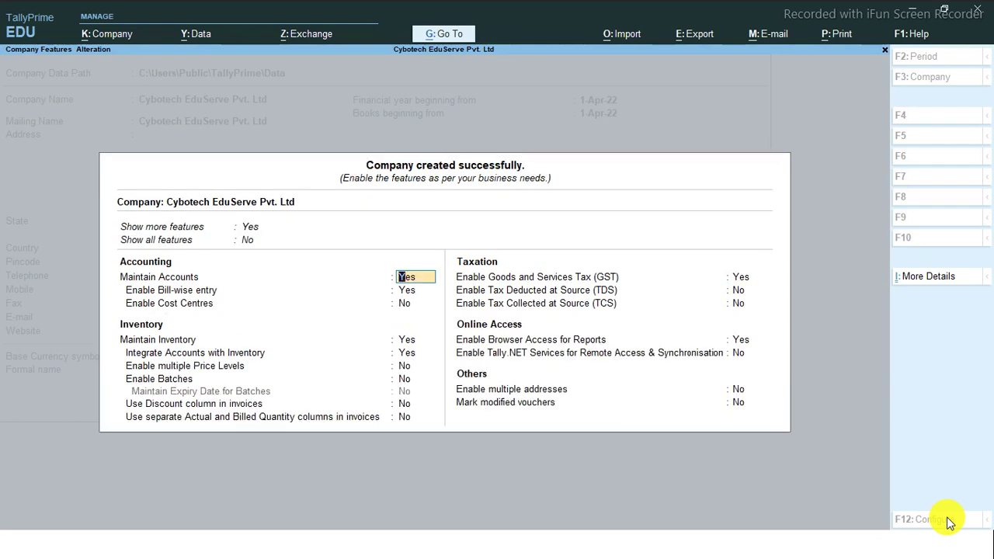
key("Up")
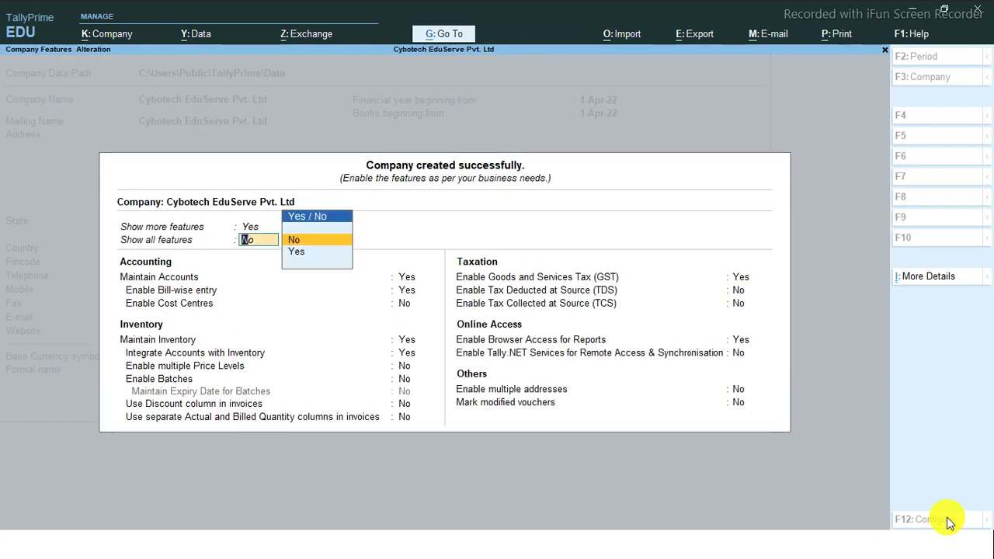
key("Down")
key("Return")
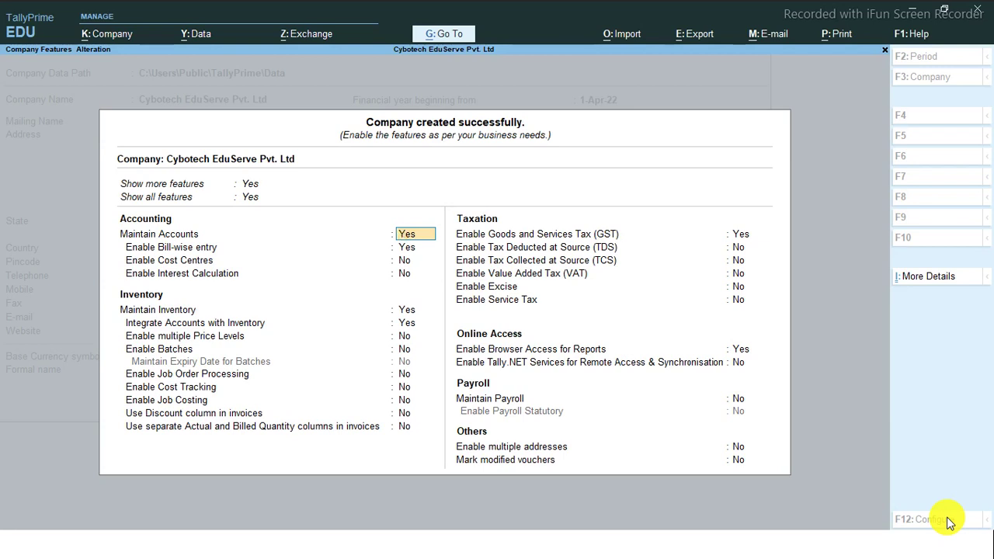
Open the company's GST details and accept them unchanged
key("Down")
key("Down")
key("Down")
key("Down")
key("Down")
key("Down")
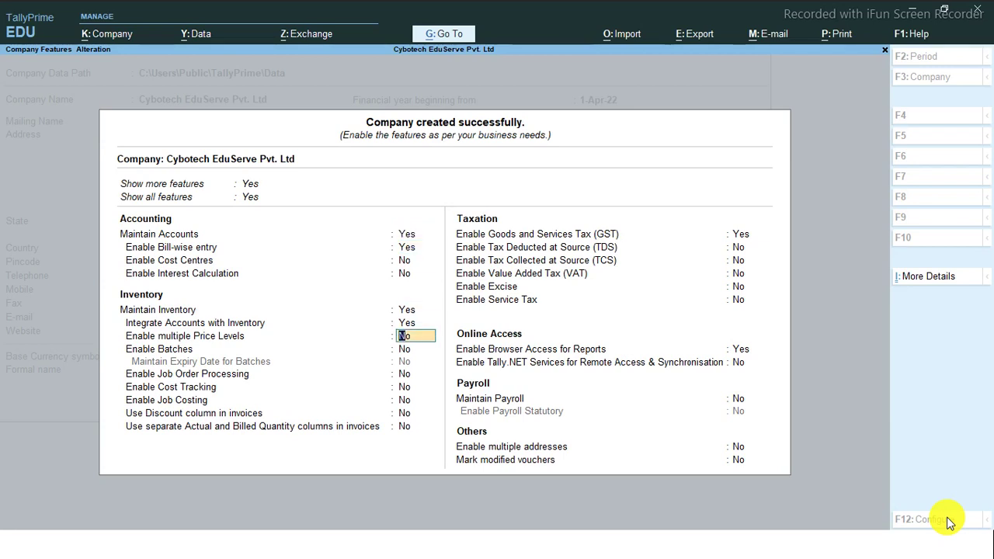
key("Down")
key("Down")
key("Down")
key("Down")
key("Down")
key("Down")
key("Down")
key("Return")
key("Return")
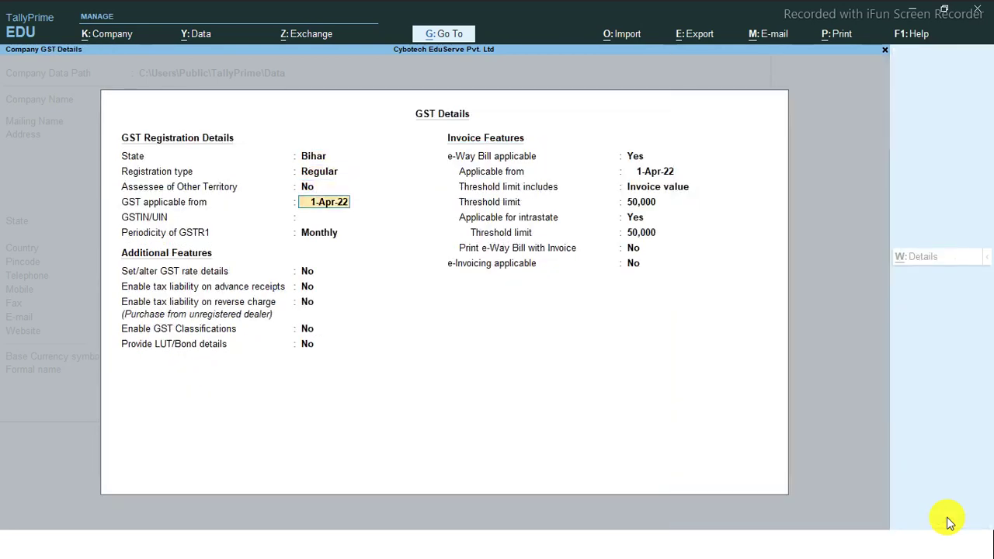
key("ctrl+a")
Set Maintain Payroll to Yes and save the company features
key("Down")
key("Down")
key("Down")
key("Down")
key("Down")
key("Down")
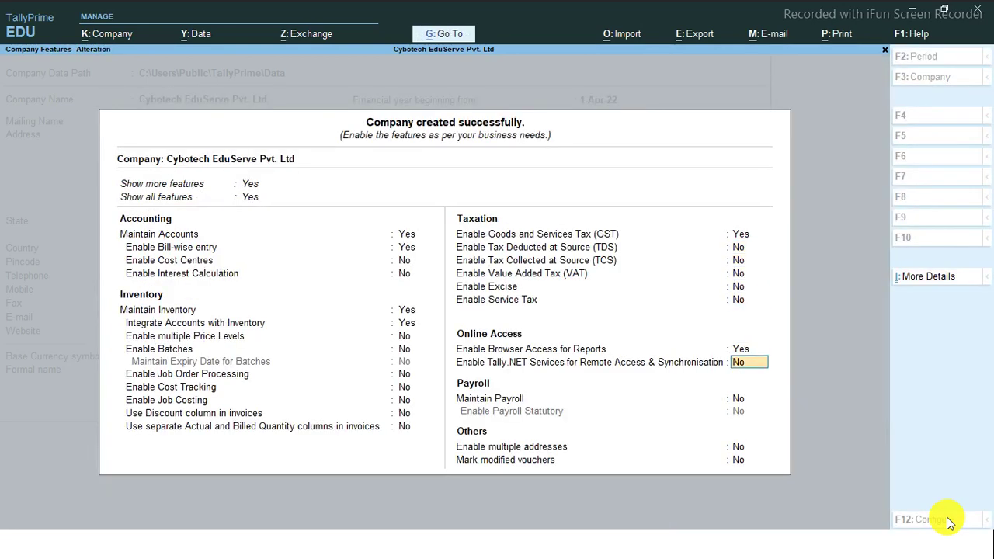
key("Down")
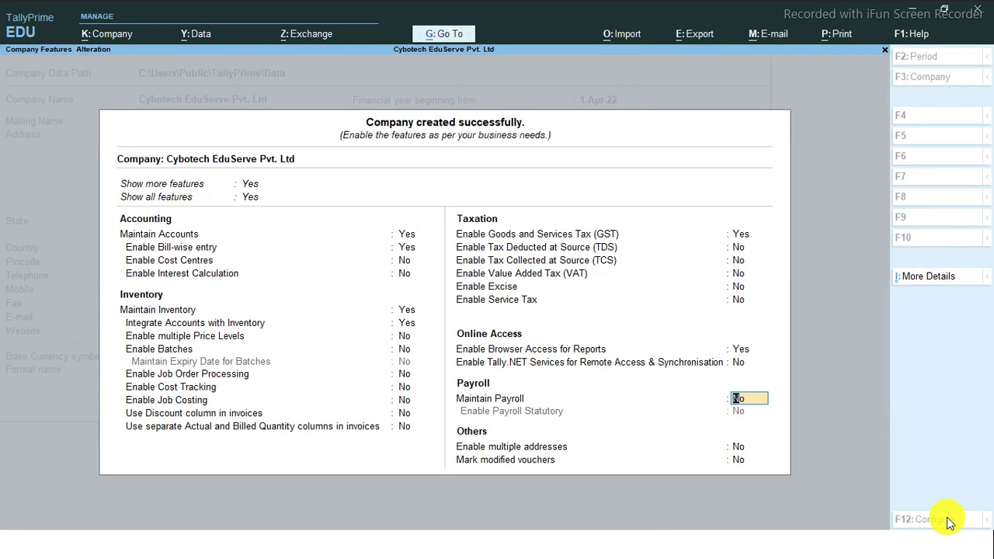
type("y")
key("Return")
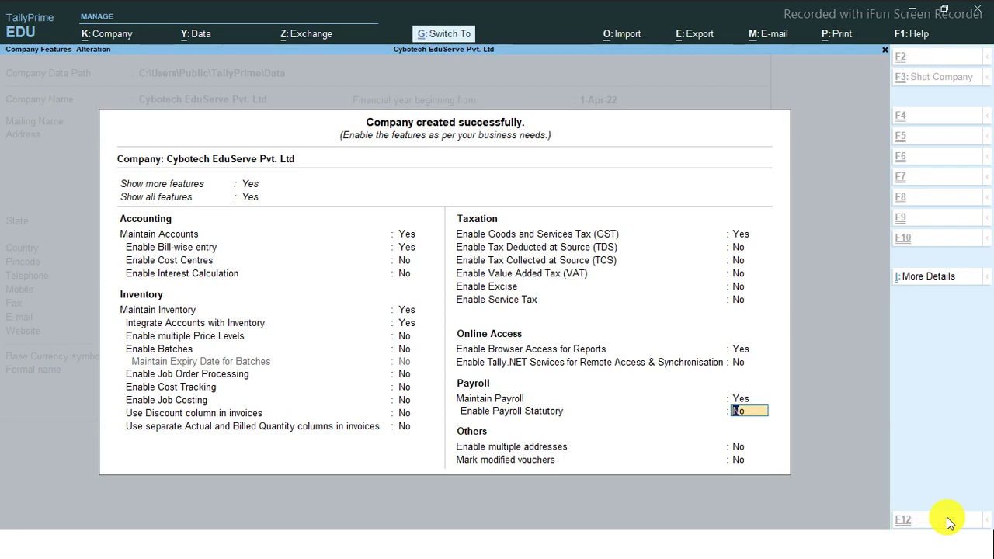
key("Return")
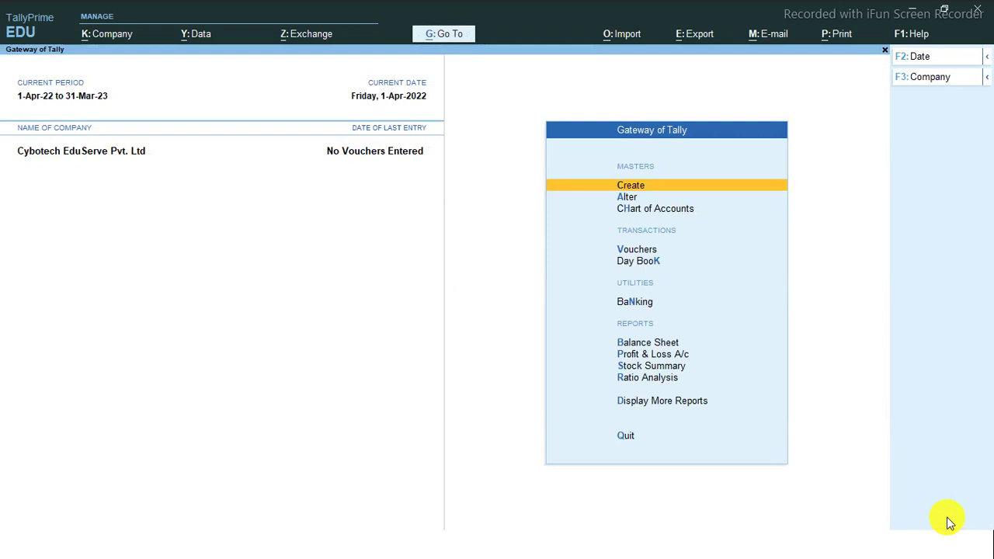
Show the full Master Creation list and move down to Payroll Masters' Employee Category
key("Return")
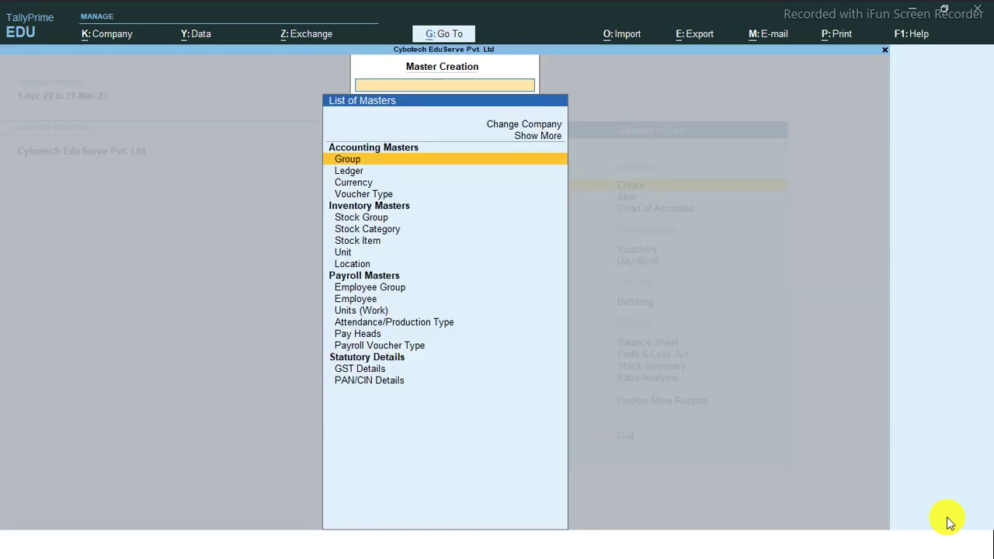
key("Up")
key("Up")
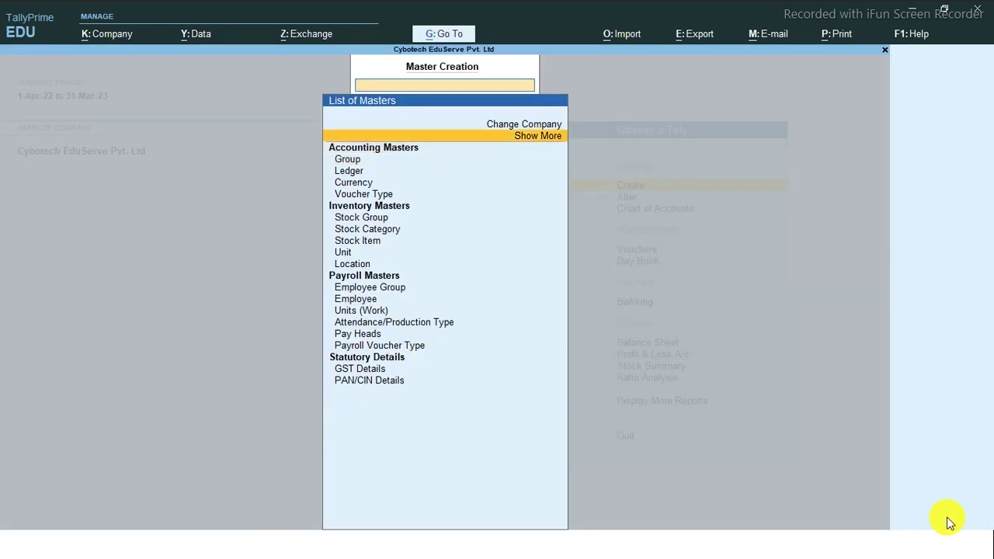
key("Return")
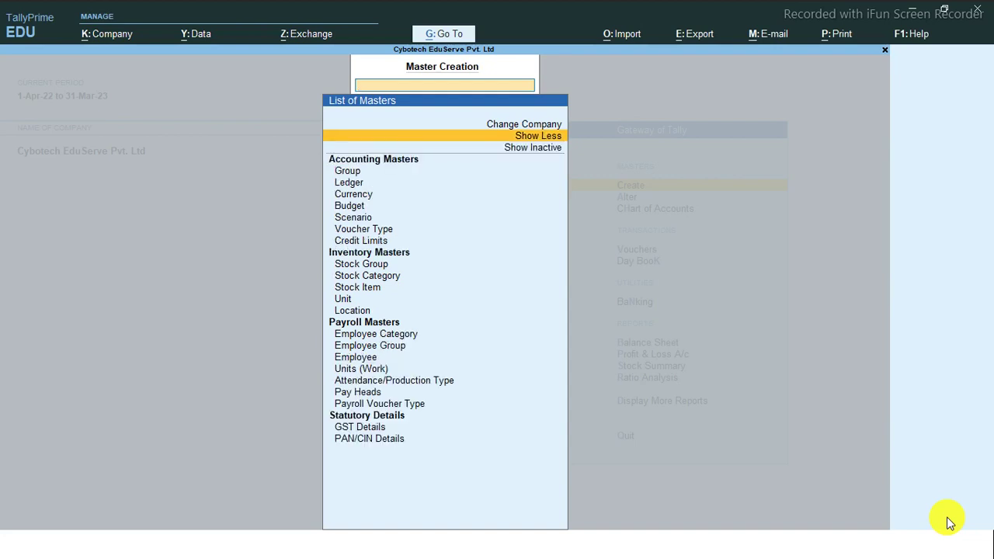
key("Down")
key("Down")
key("Down")
key("Down")
key("Down")
key("Down")
key("Down")
key("Down")
key("Down")
key("Down")
key("Down")
key("Down")
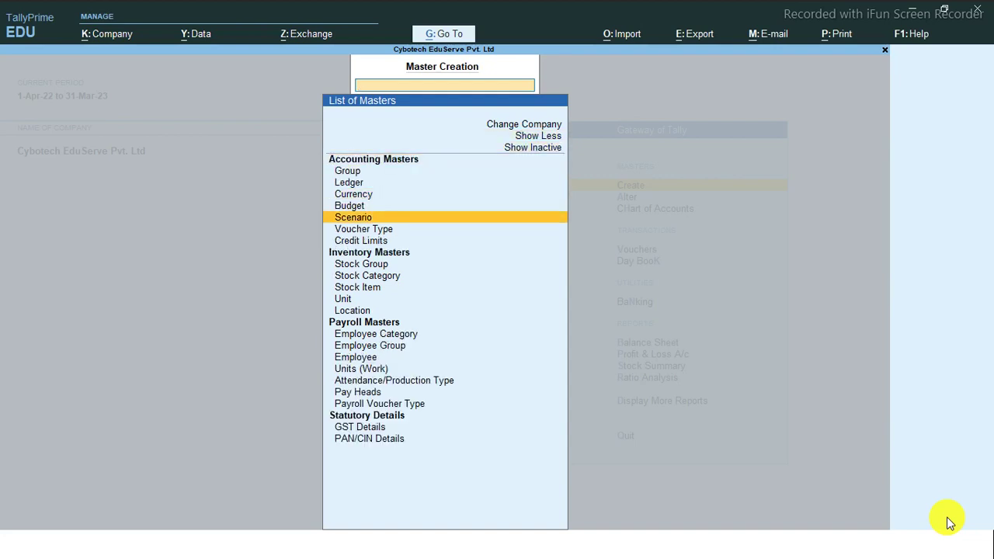
key("Down")
key("Down")
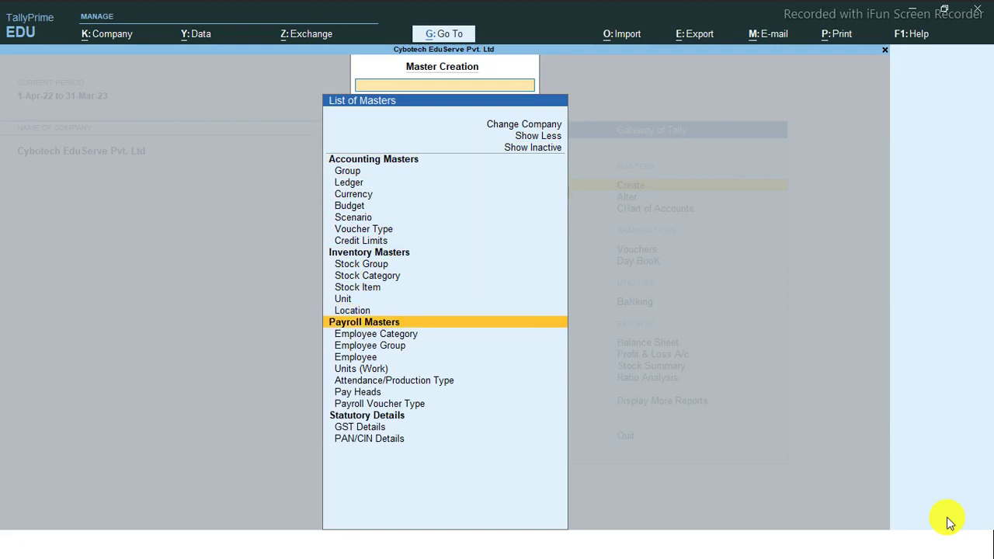
key("Up")
key("Up")
key("Up")
key("Up")
key("Up")
key("Up")
key("Up")
key("Up")
key("Up")
key("Up")
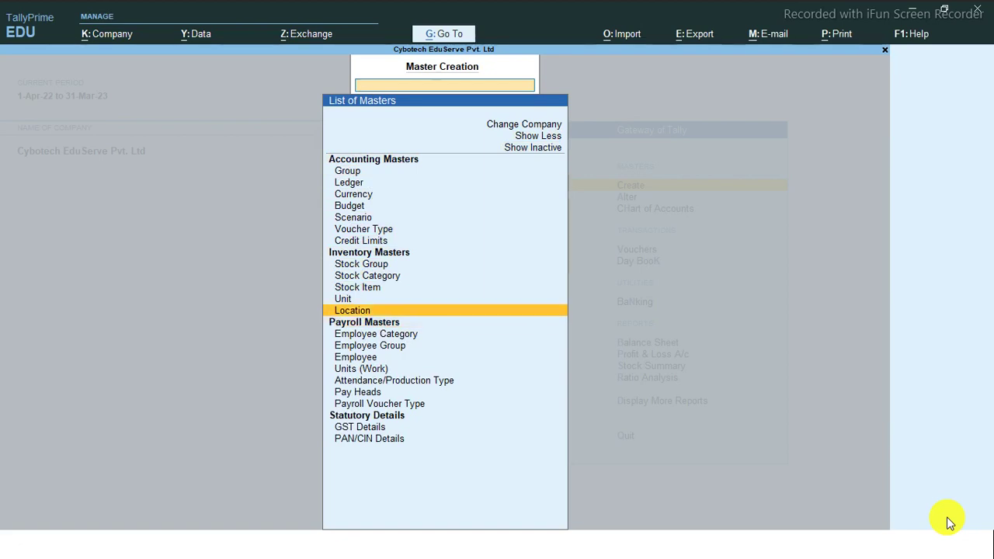
key("Down")
key("Down")
key("Down")
key("Down")
key("Down")
key("Down")
key("Down")
key("Down")
key("Down")
key("Down")
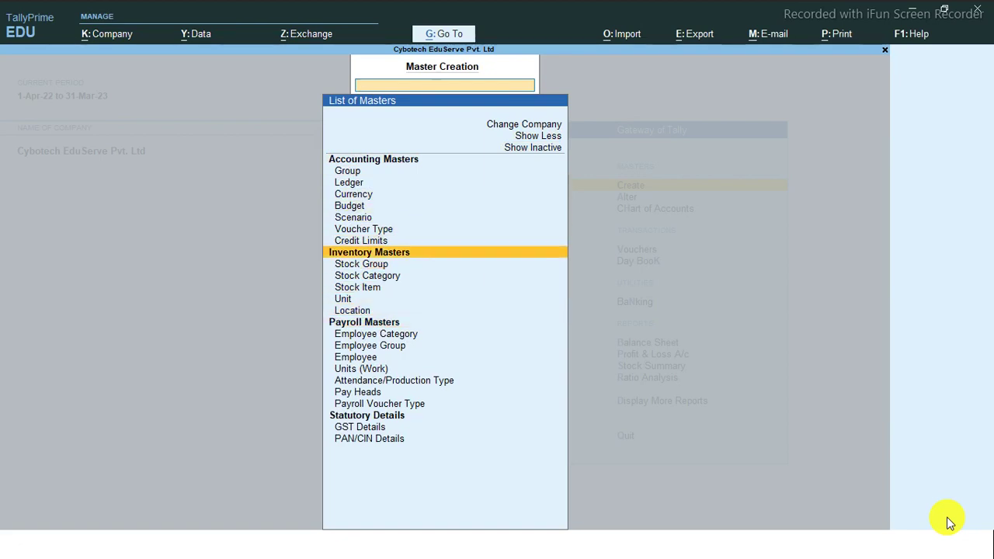
key("Down")
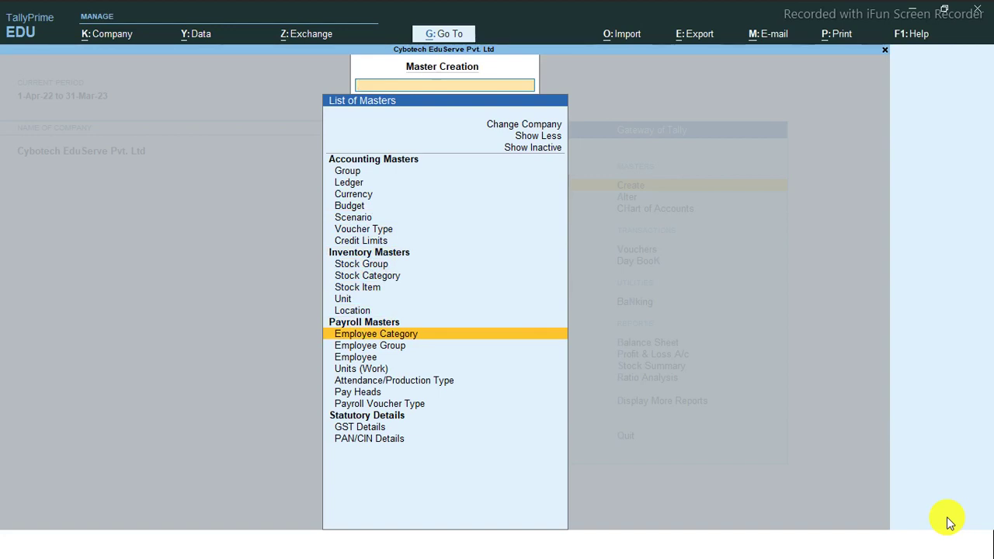
Browse the Payroll Masters entries and open Employee Group creation
key("Down")
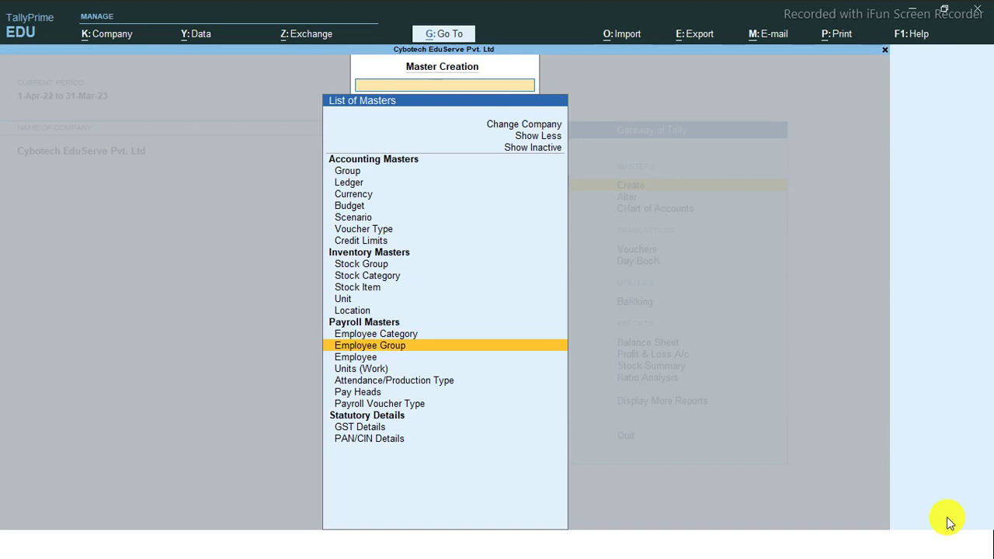
key("Down")
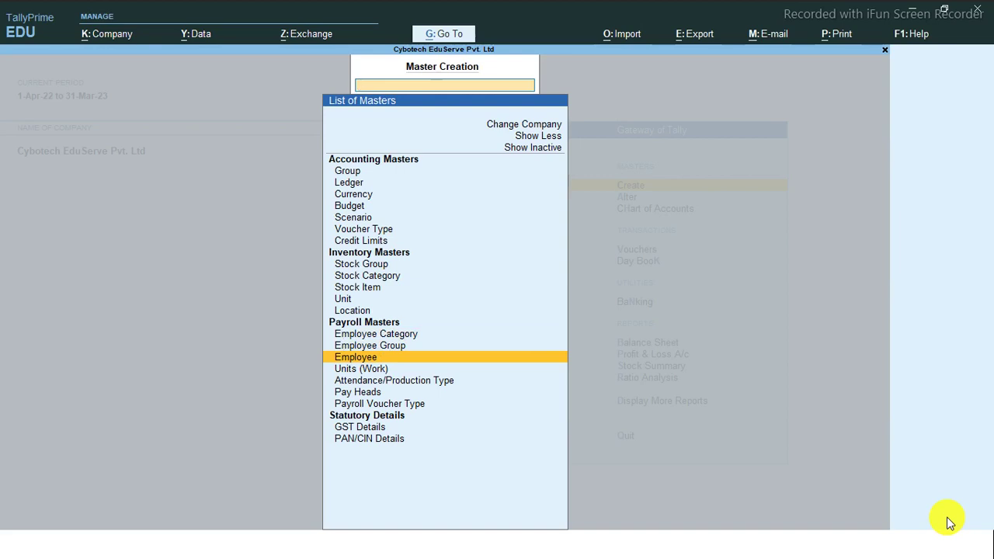
key("Down")
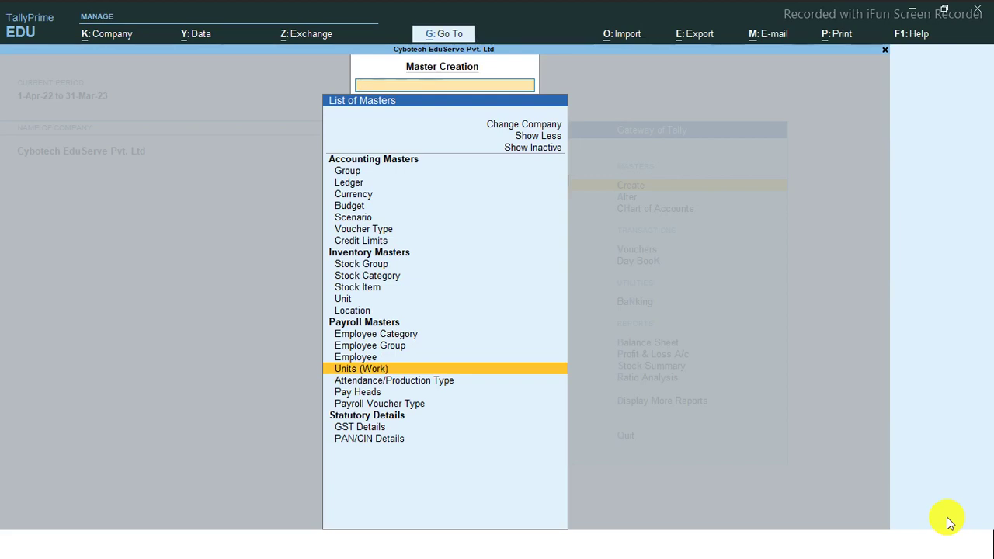
key("Down")
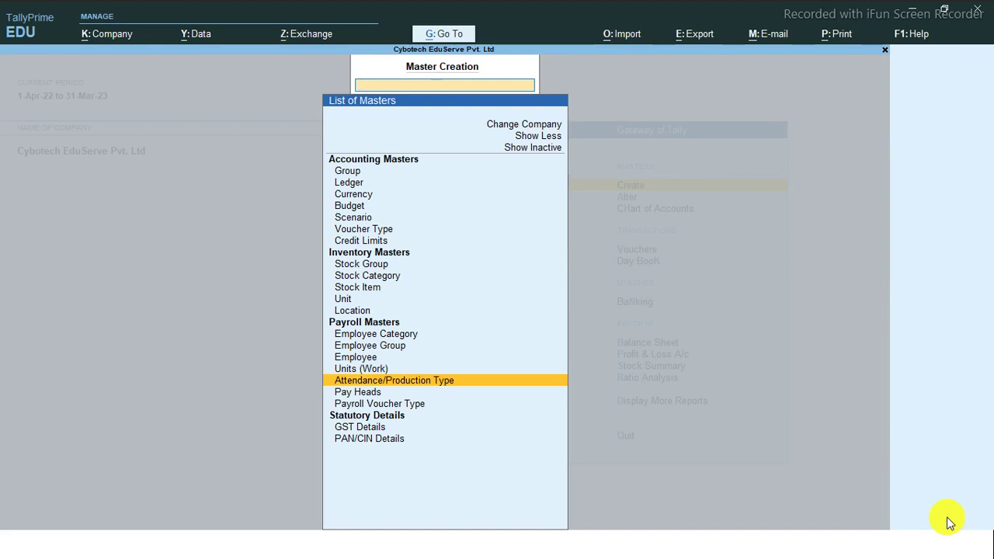
key("Down")
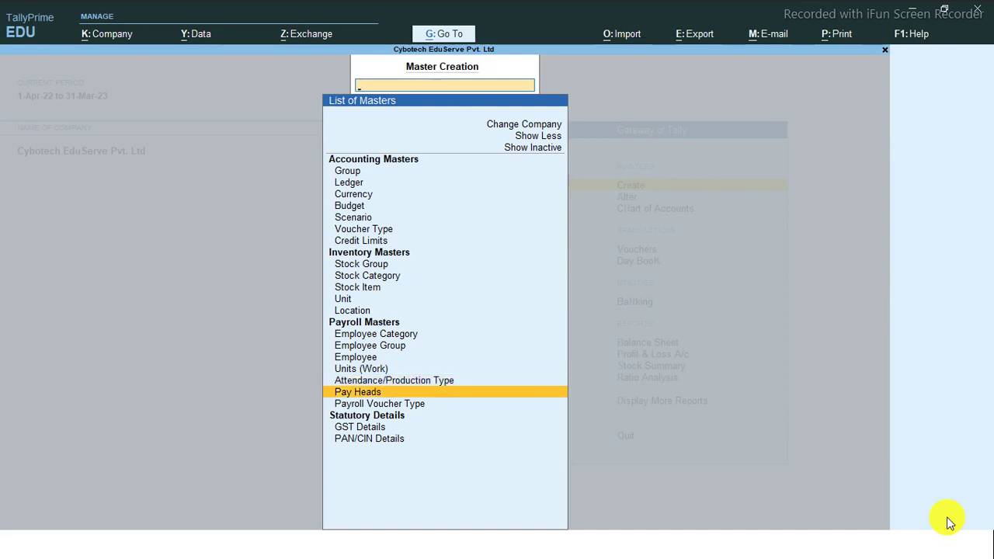
key("Down")
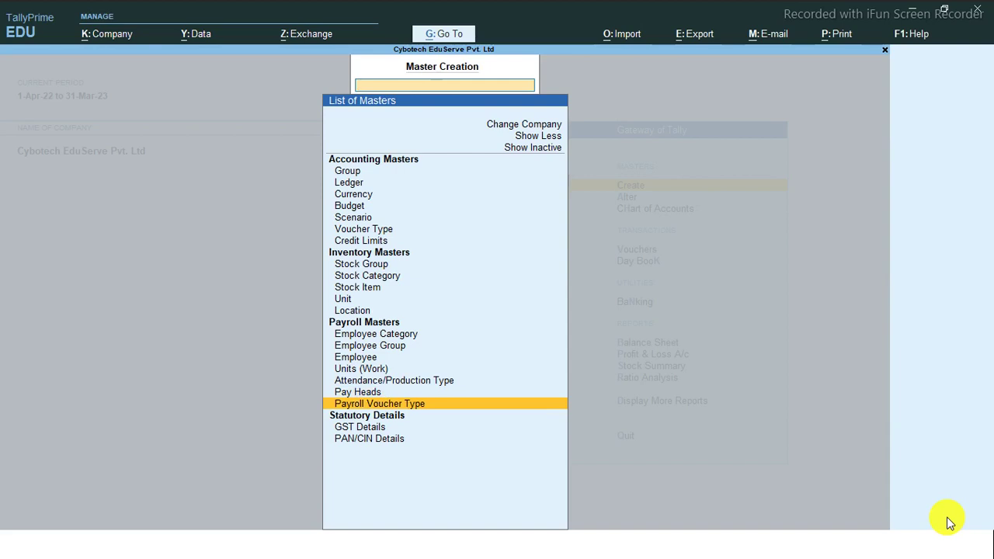
key("Up")
key("Up")
key("Up")
key("Up")
key("Up")
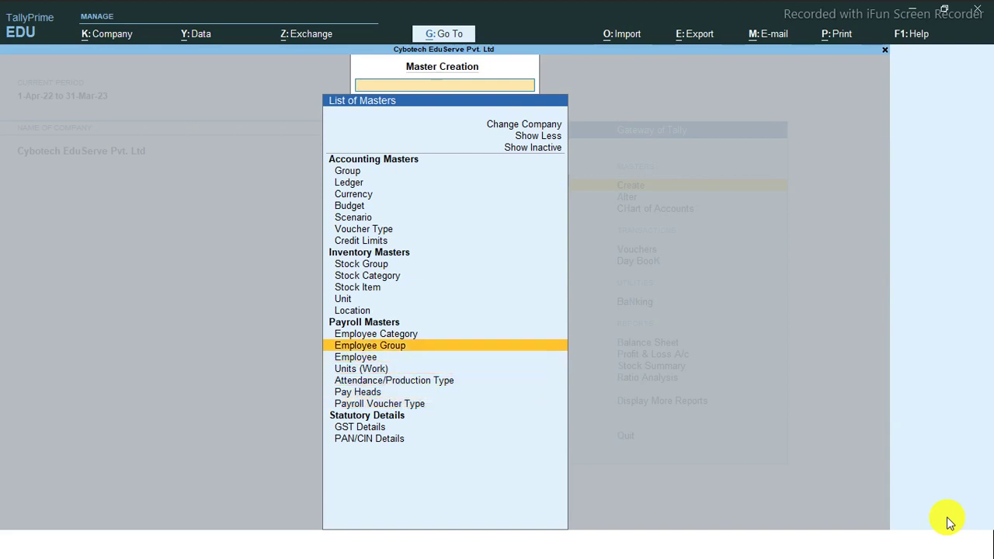
key("Down")
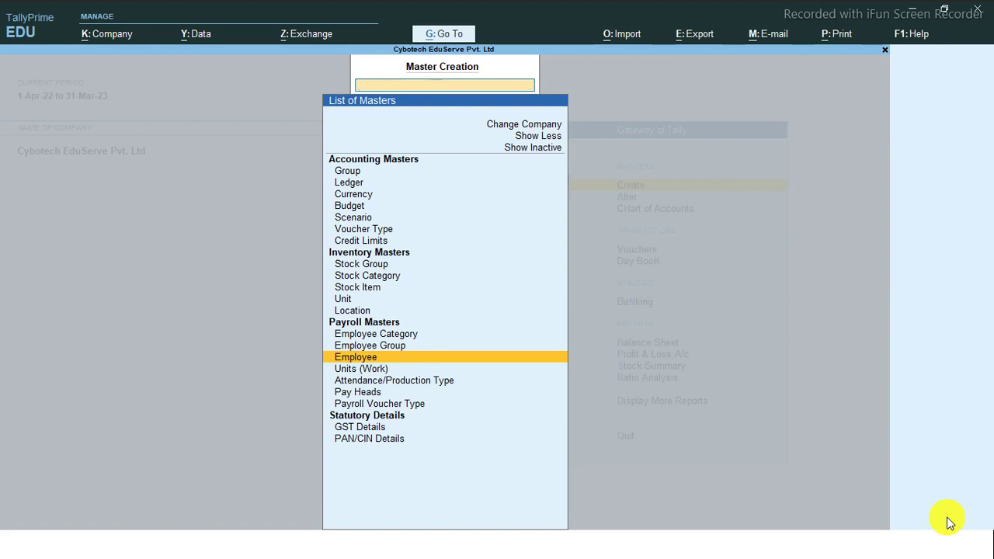
key("Up")
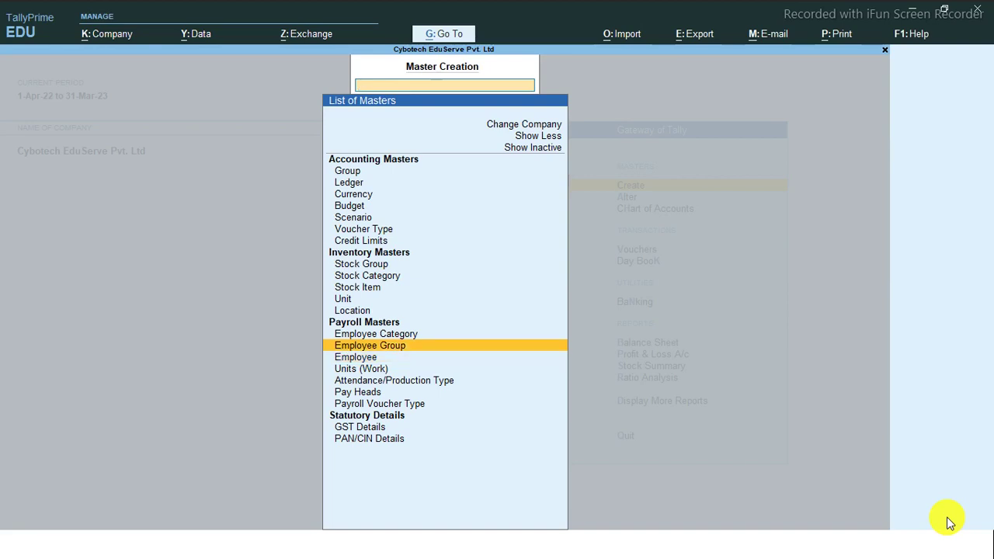
key("Return")
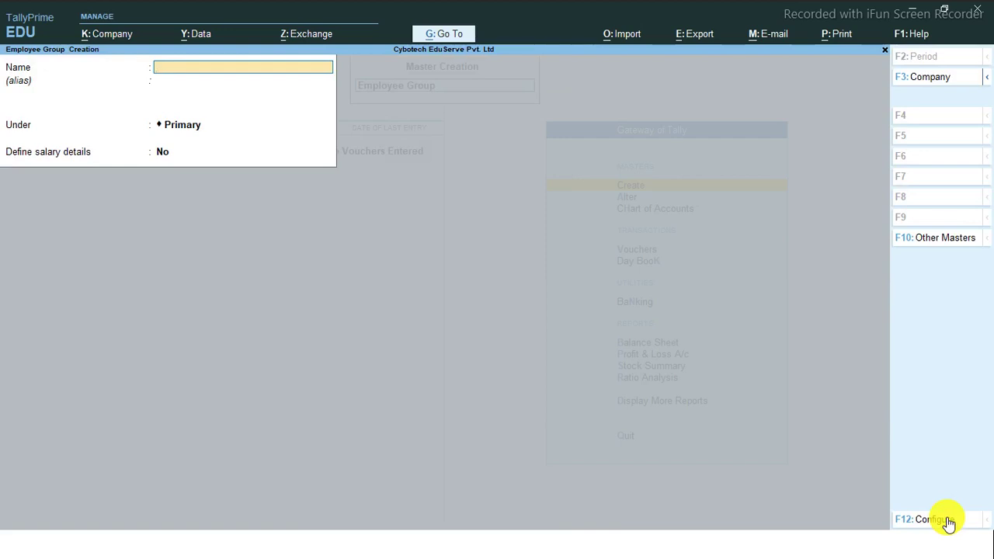
Create the Management employee group under Primary with no salary details
type("Management")
key("Return")
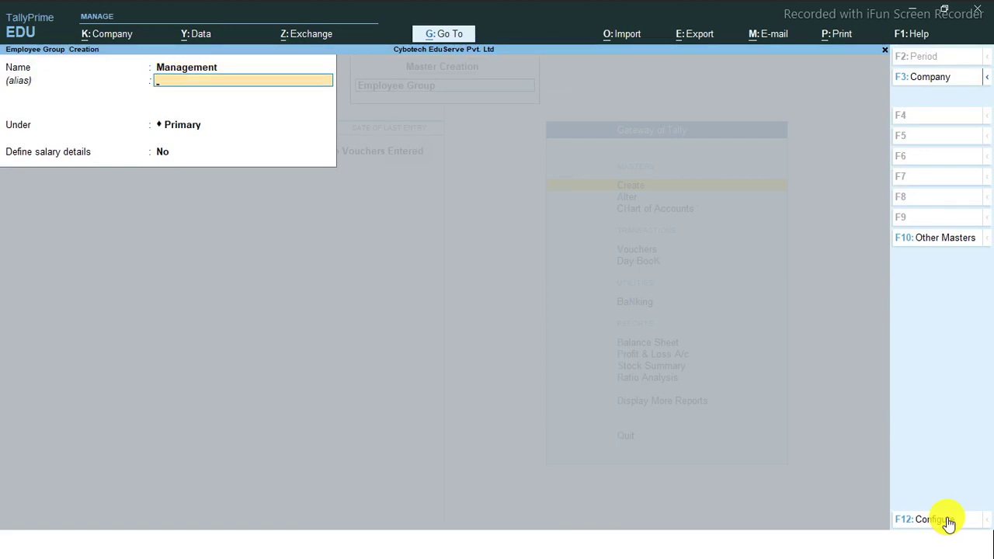
key("Return")
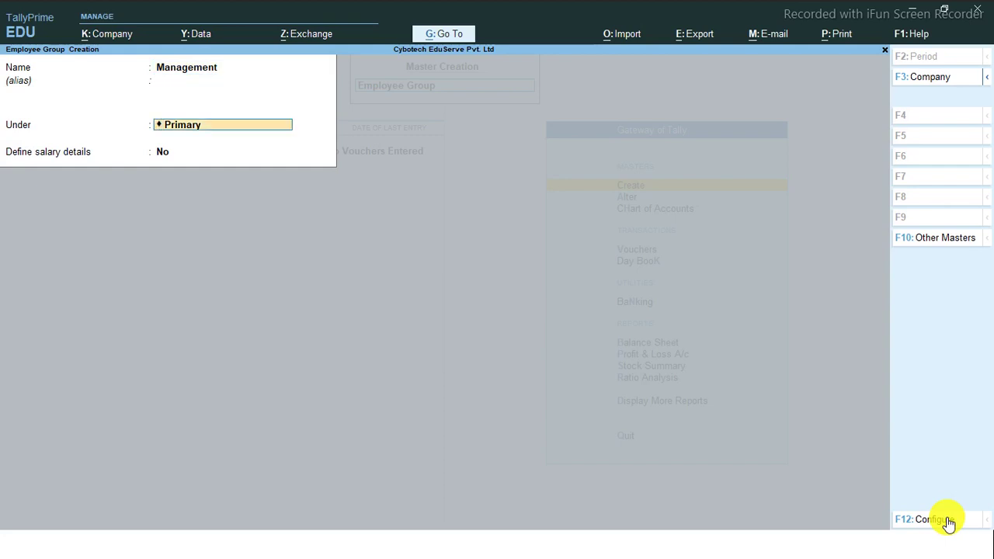
key("BackSpace")
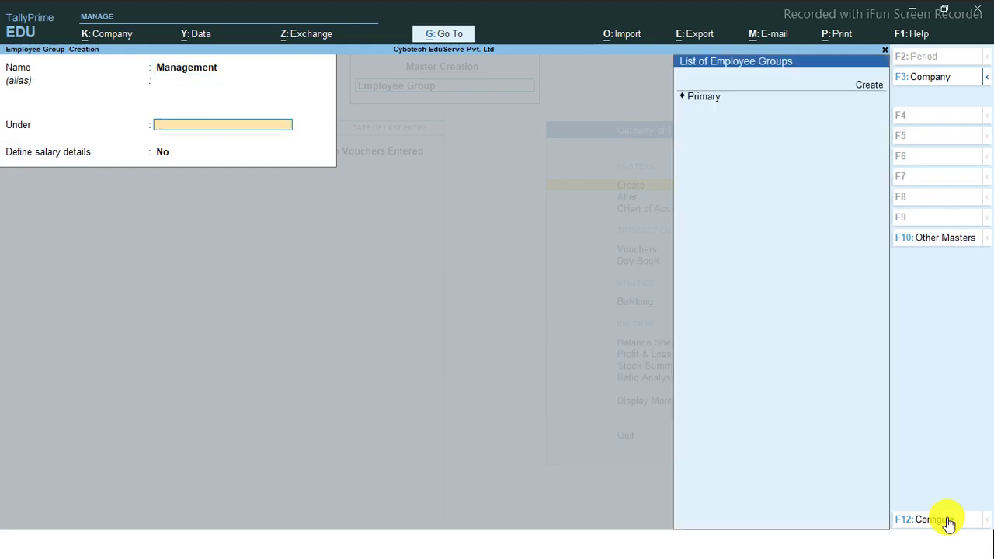
key("Down")
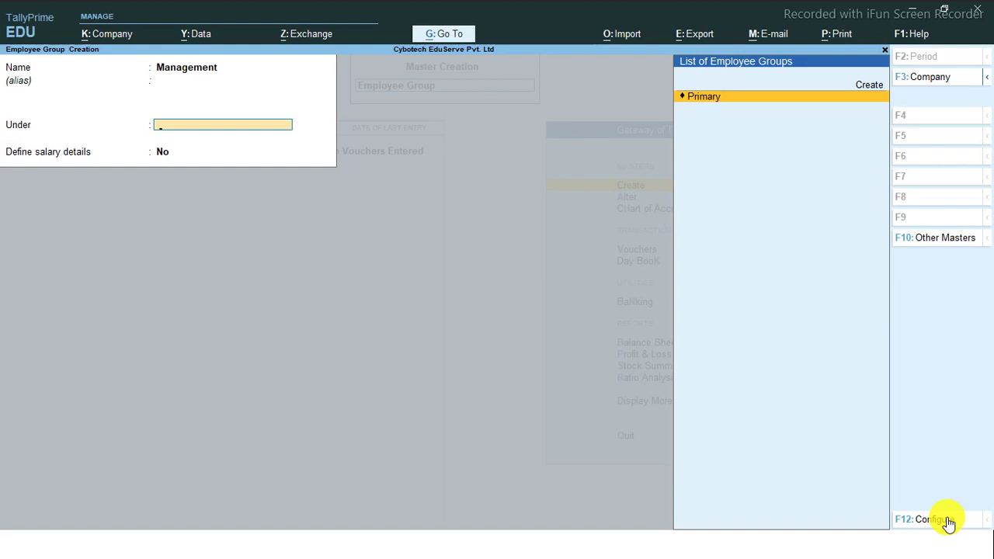
key("Return")
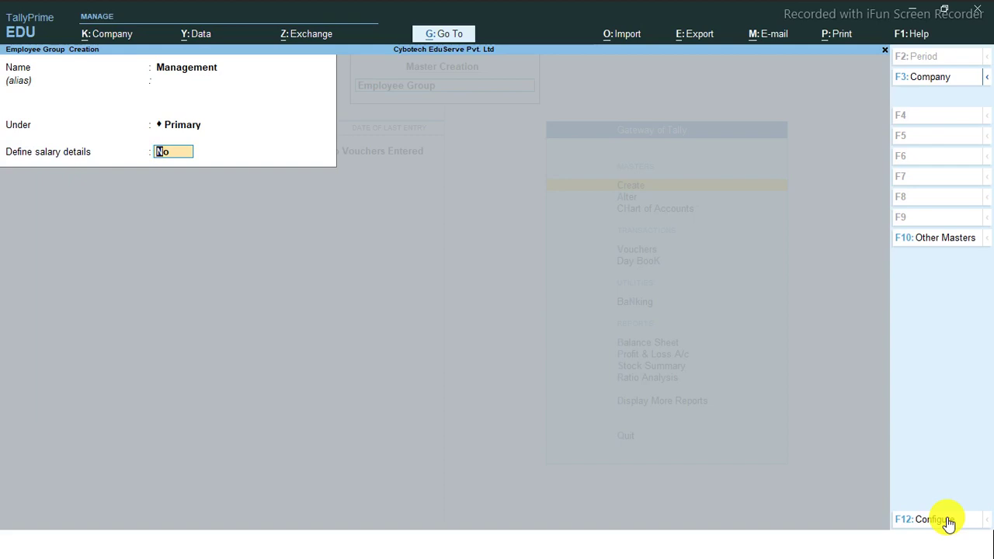
type("y")
key("Return")
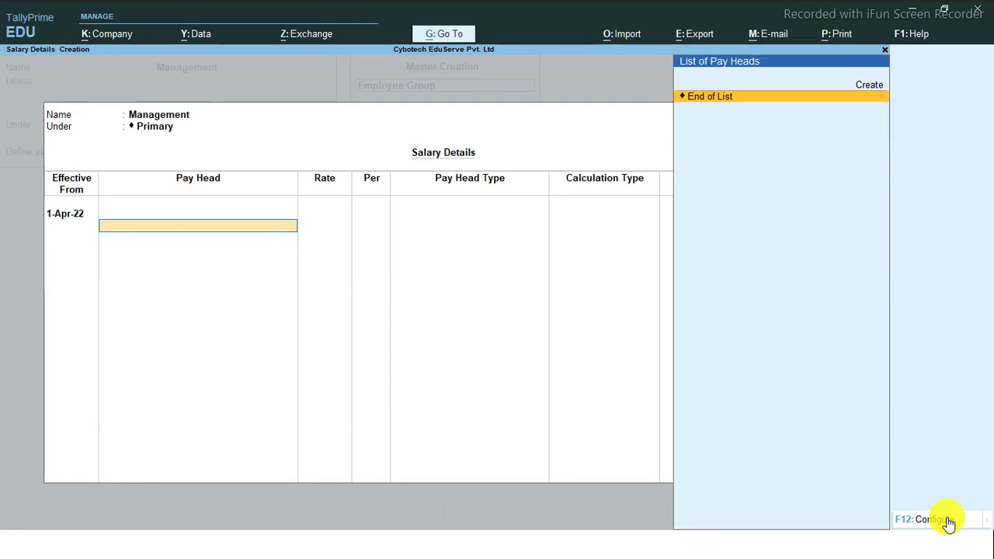
key("Escape")
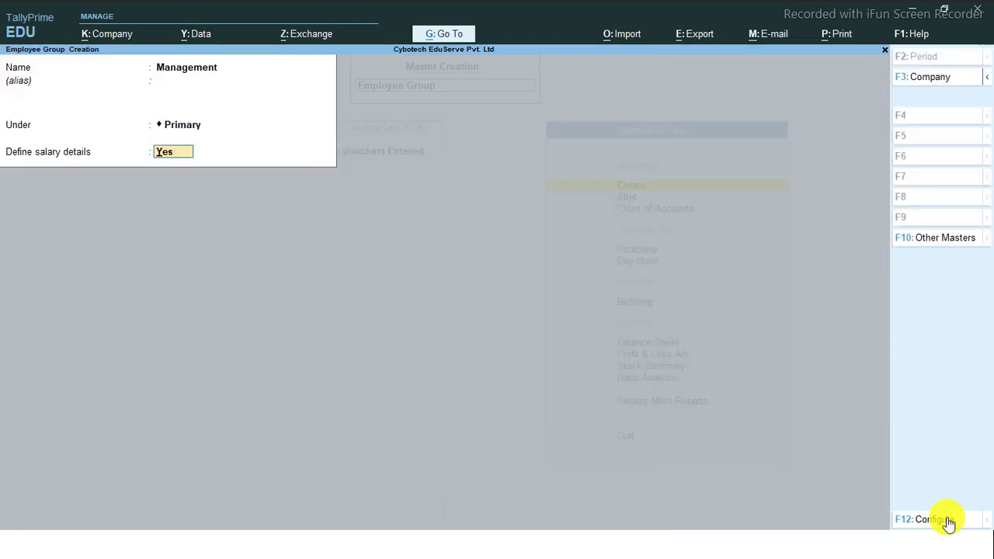
type("n")
key("Return")
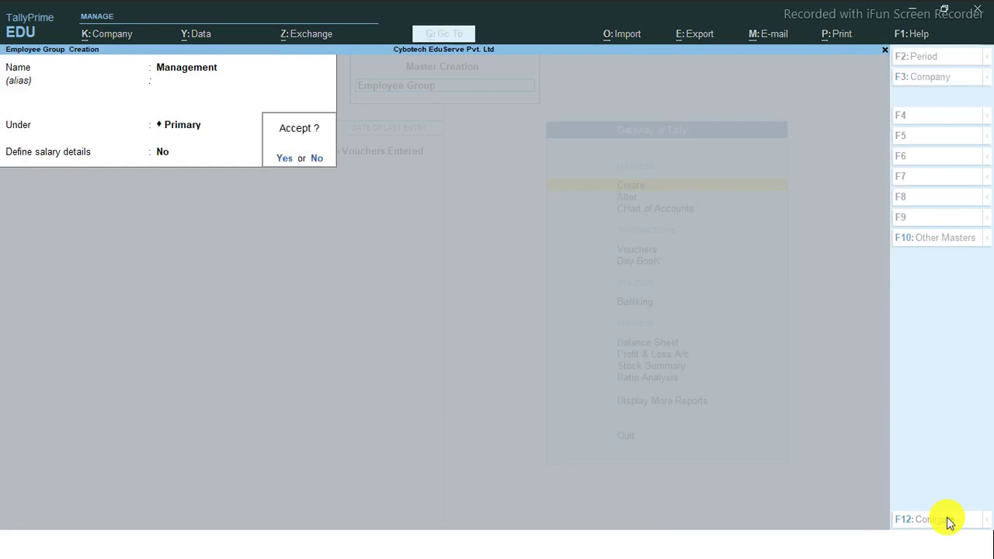
key("Return")
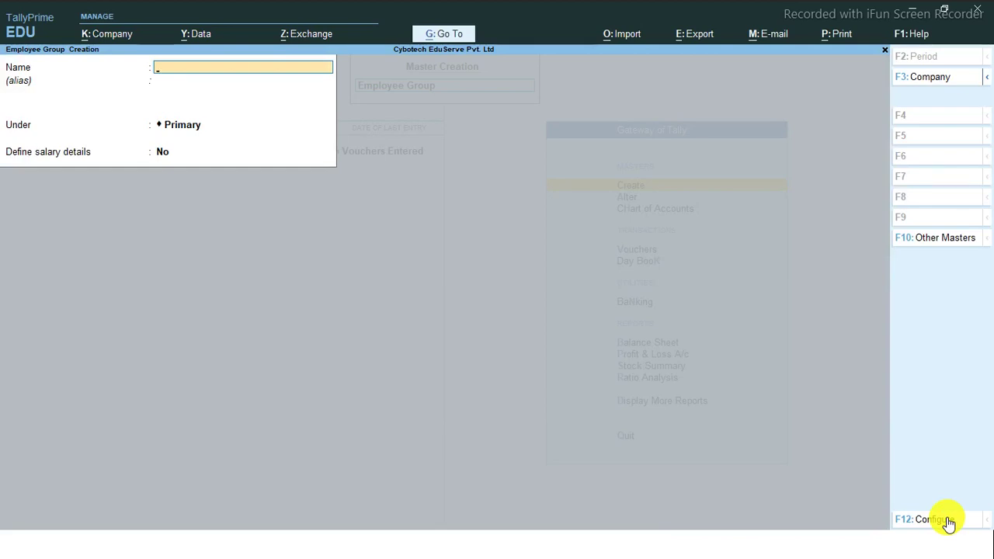
Create the Sales employee group without salary details
type("Sales")
key("Return")
key("Return")
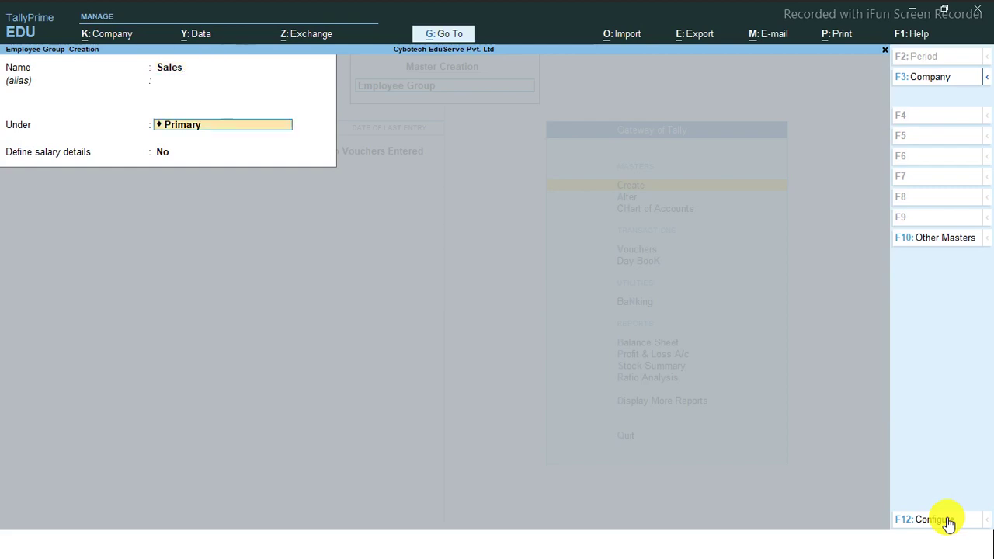
key("Return")
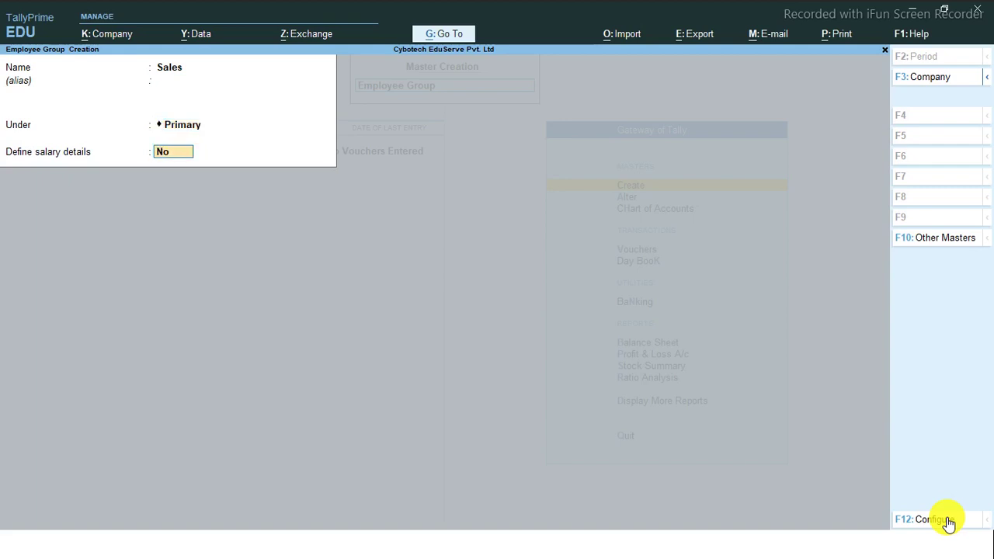
left_click(946, 518)
key("Return")
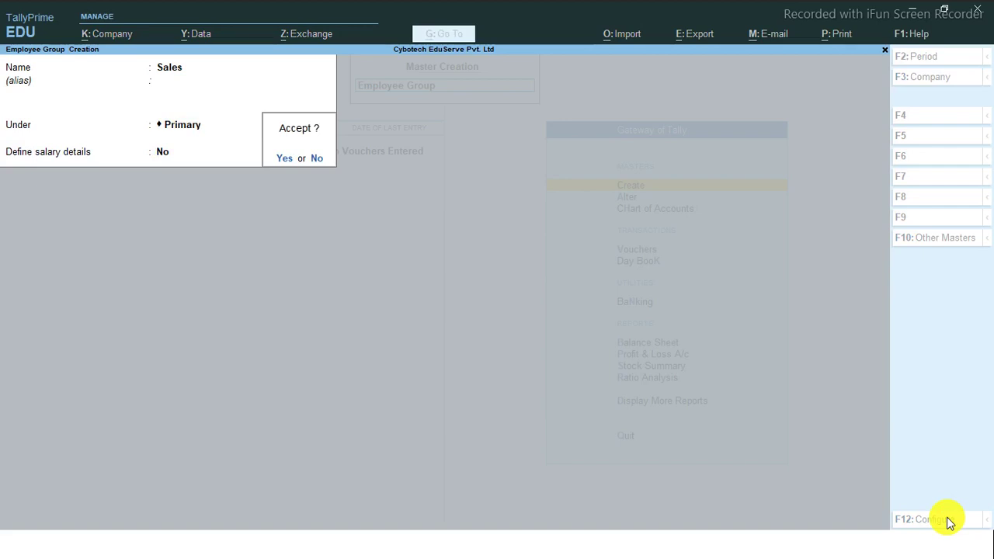
key("Return")
Create the Production employee group under Primary
type("P")
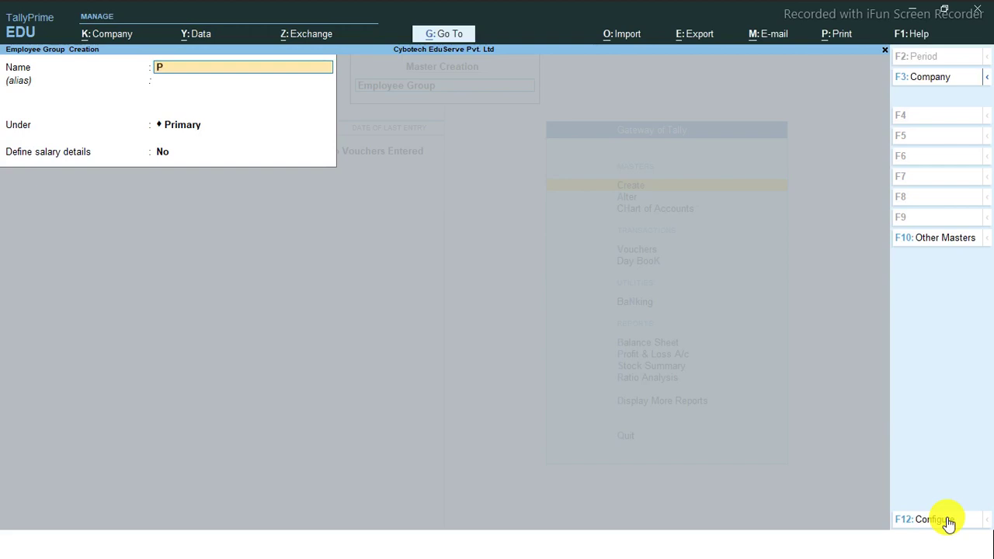
type("roduction")
key("Return")
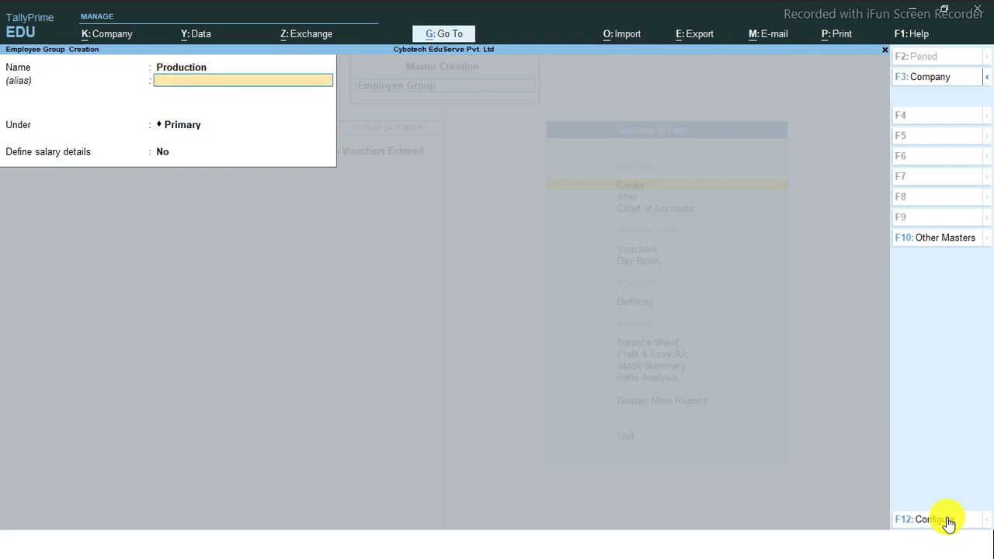
key("Return")
key("Return")
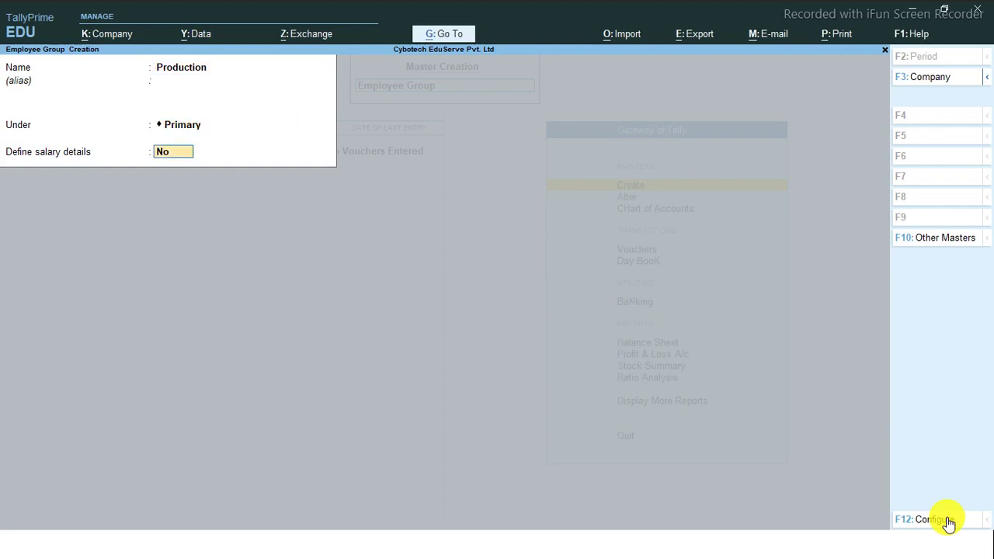
key("Return")
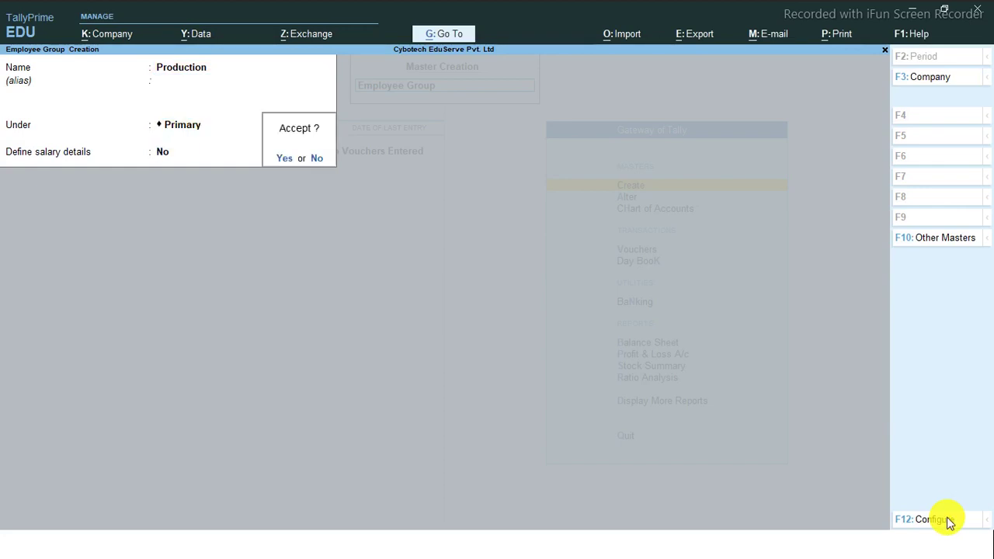
key("y")
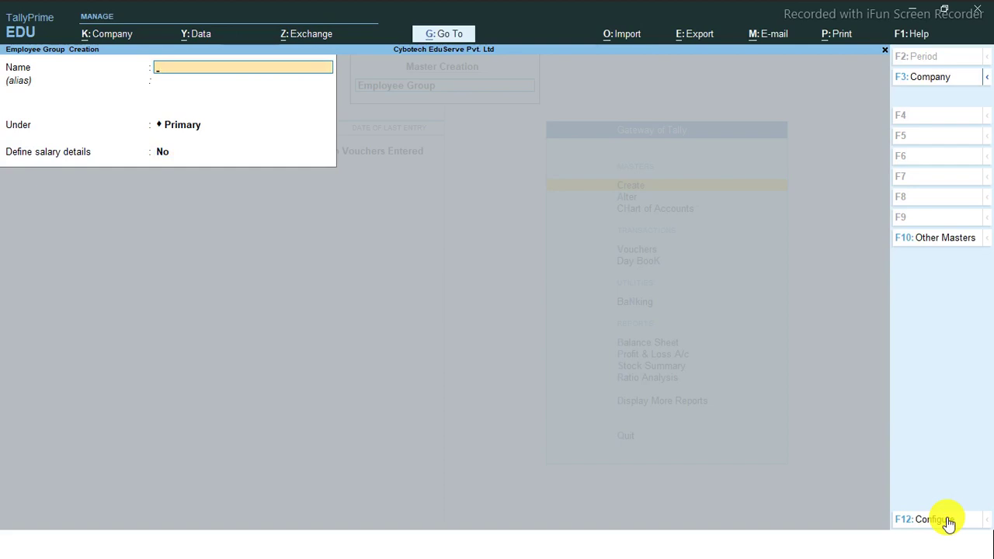
Save a Clerks group under Primary with salary details off
type("Clerks")
key("Return")
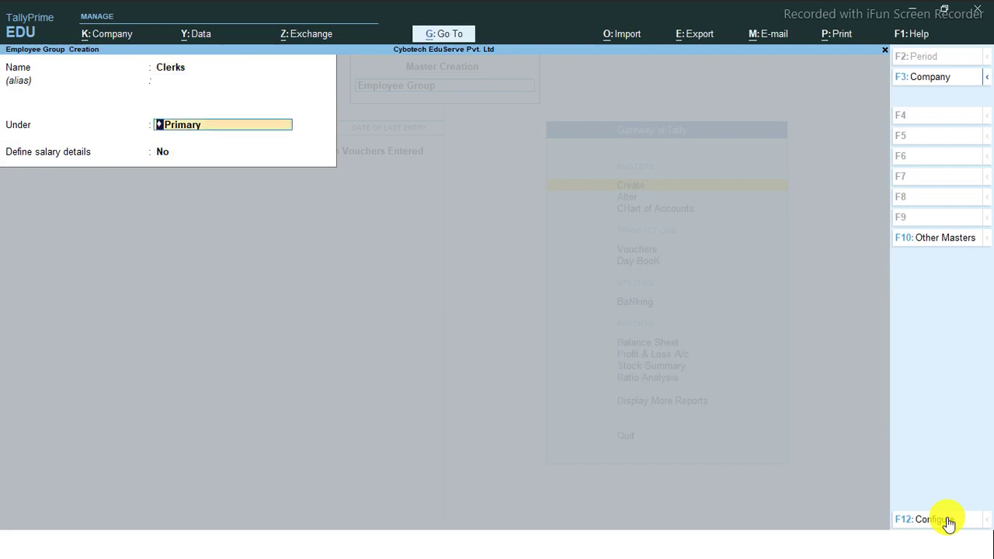
key("Return")
key("Return")
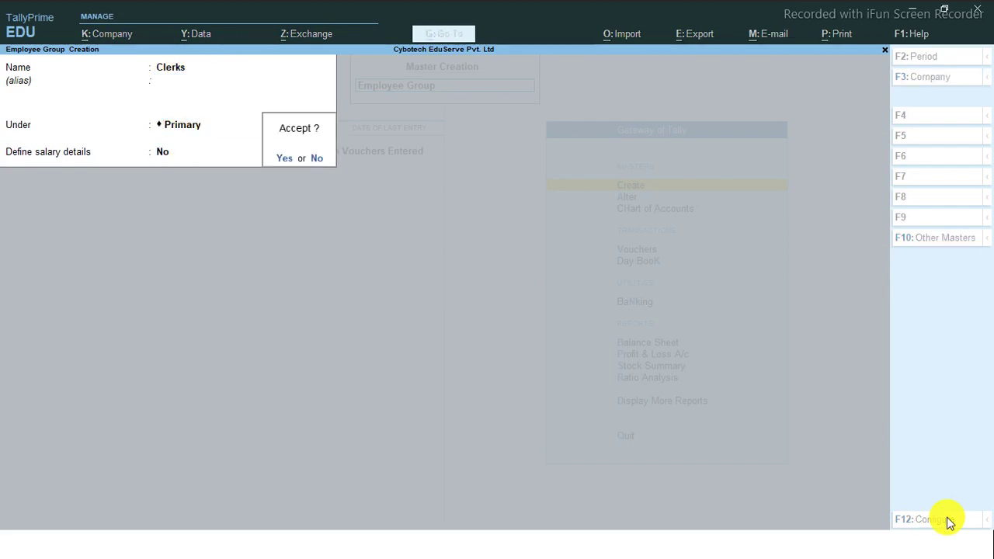
key("Return")
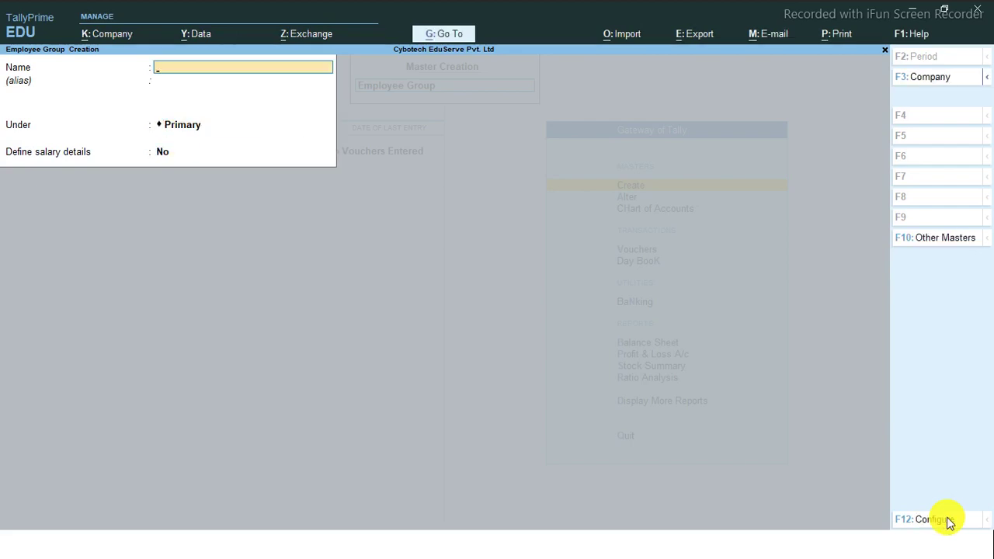
key("Escape")
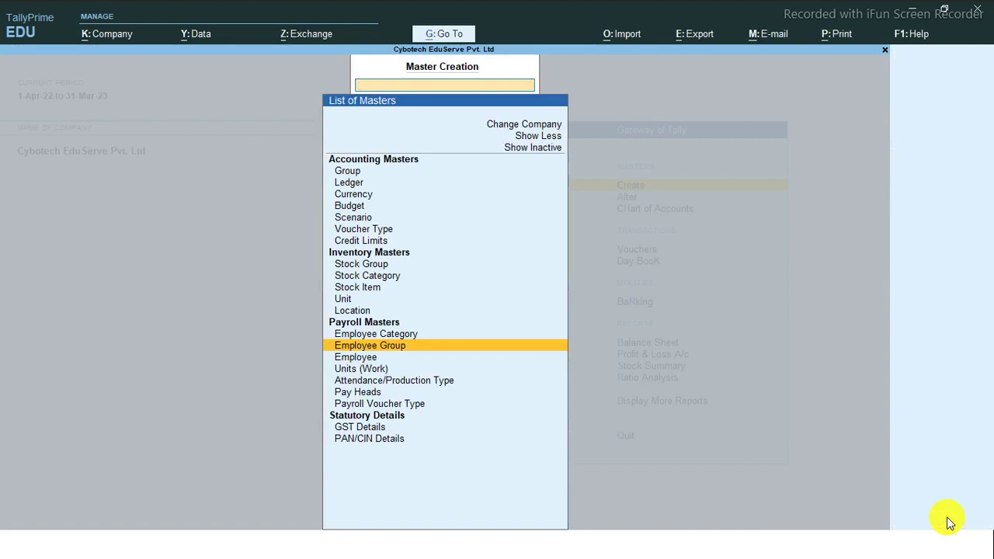
Return to Gateway of Tally and open a new Employee master from Create
key("Escape")
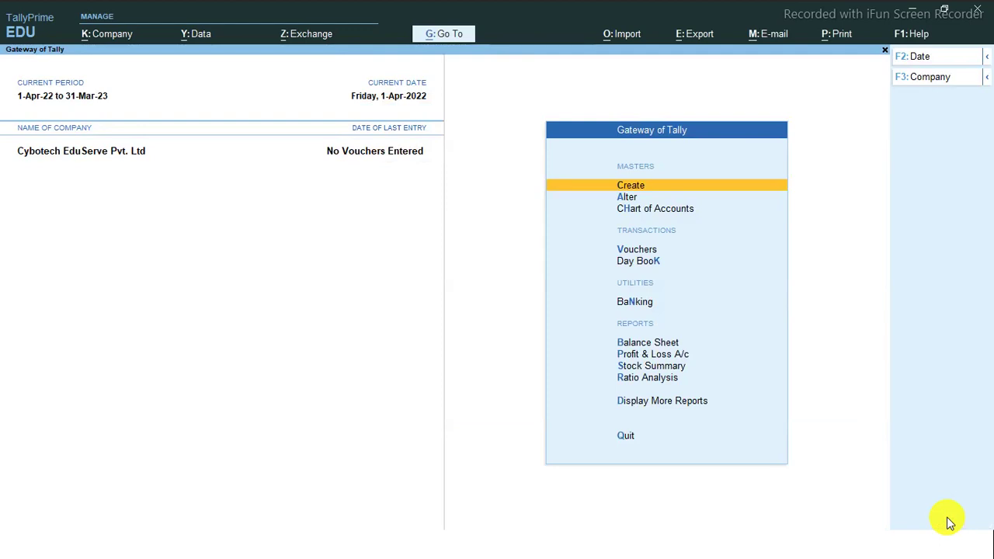
key("Return")
key("Down")
key("Down")
key("Down")
key("Down")
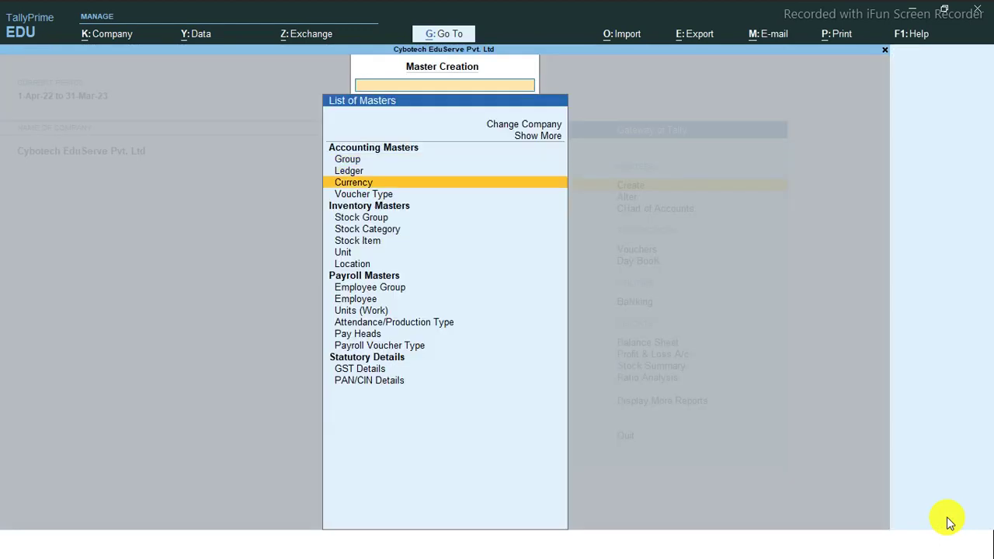
key("Down")
key("Down")
key("Down")
key("Down")
key("Down")
key("Down")
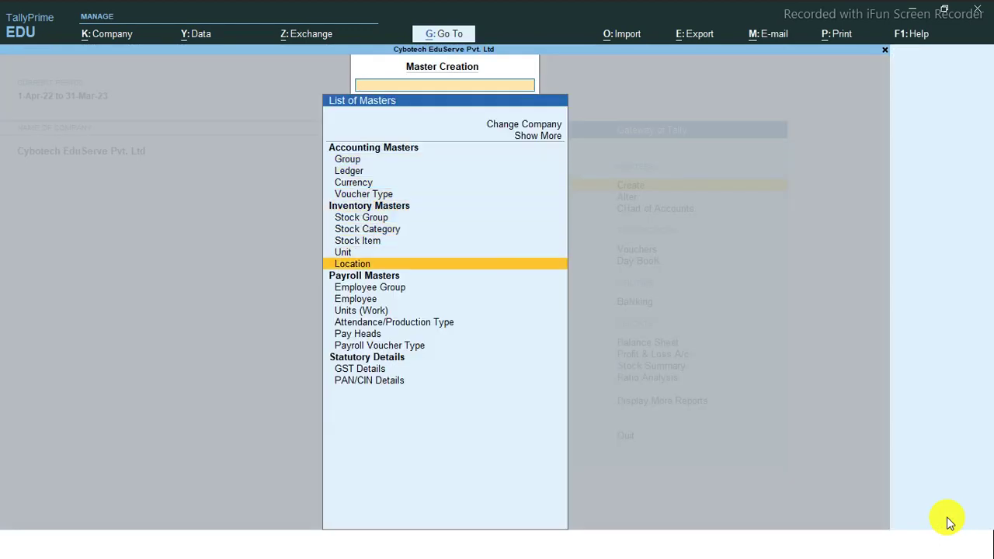
key("Return")
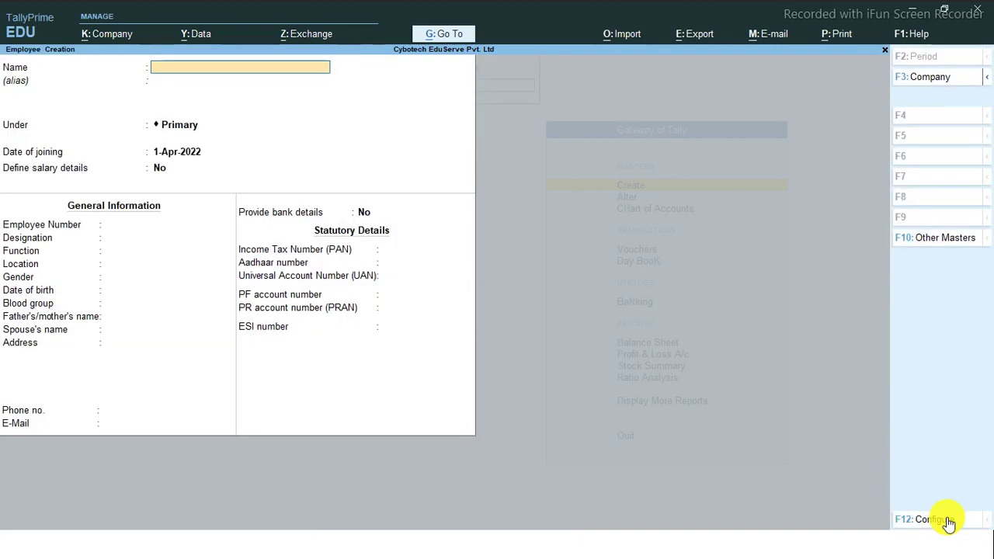
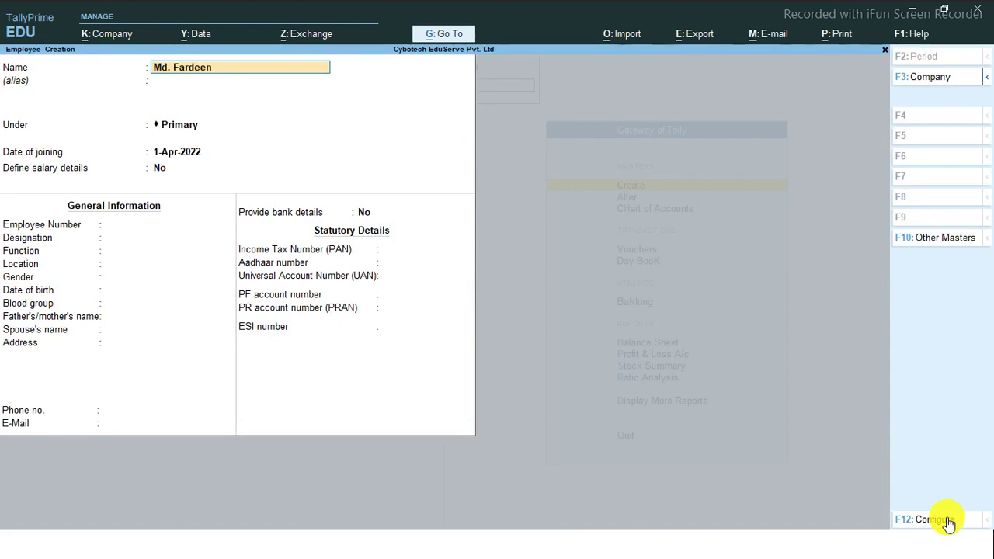
Enter the employee's name and place them under the Management group
key("Return")
key("Return")
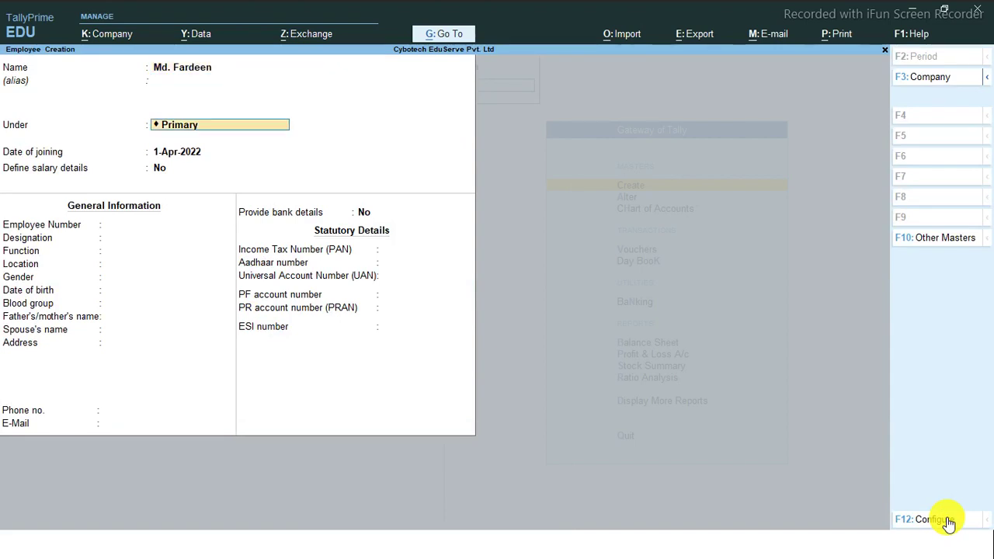
key("BackSpace")
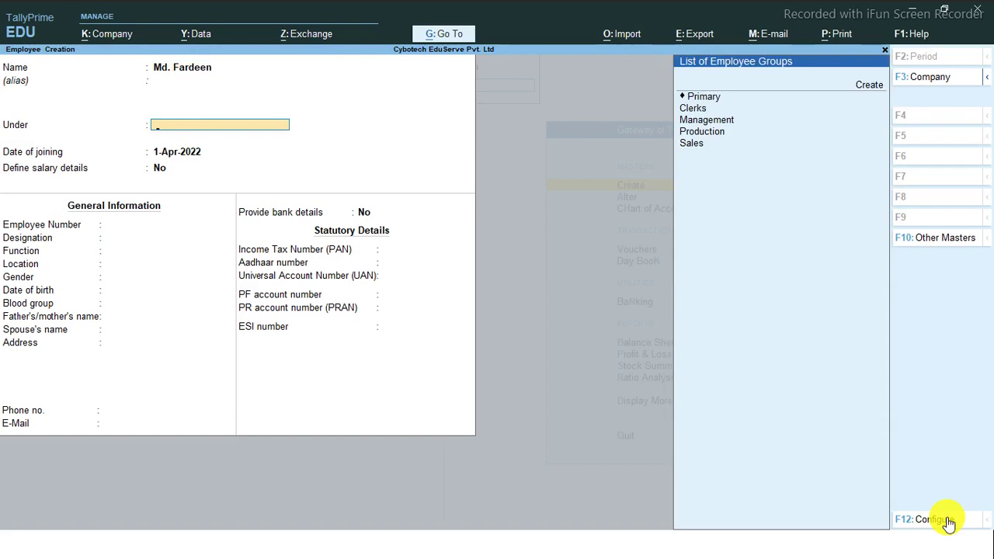
key("Up")
key("Down")
key("Down")
key("Down")
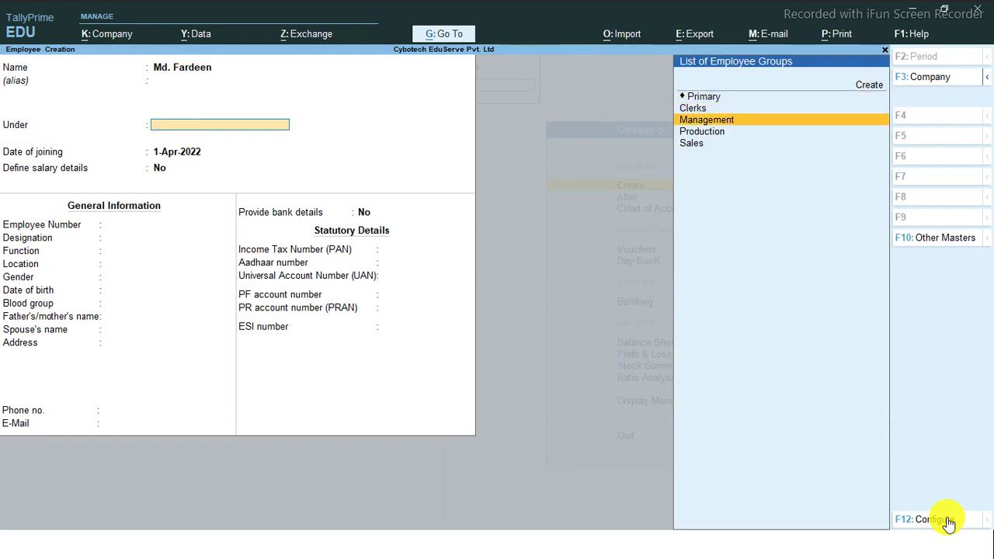
key("Up")
key("Down")
key("Down")
key("Down")
key("Up")
key("Up")
key("Up")
key("Up")
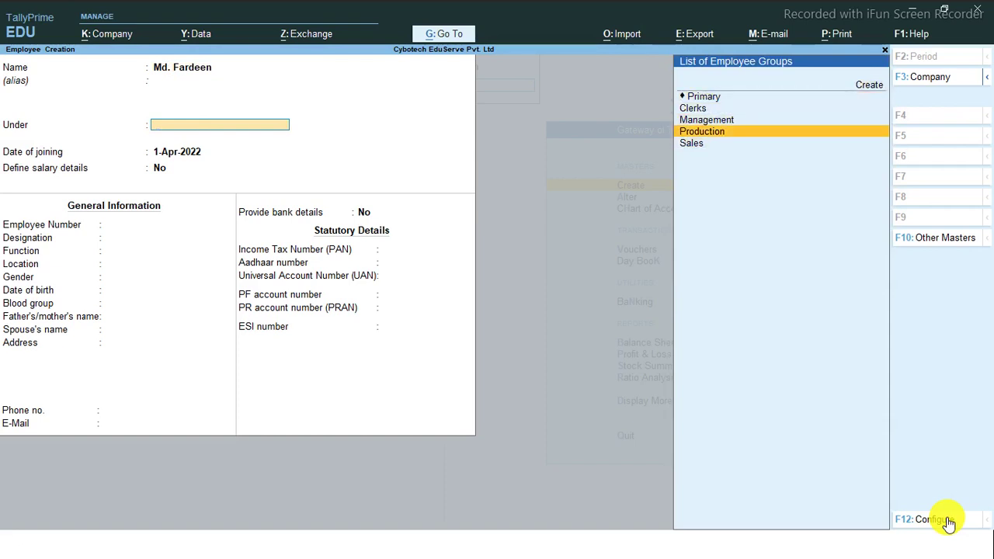
key("Down")
key("Down")
key("Down")
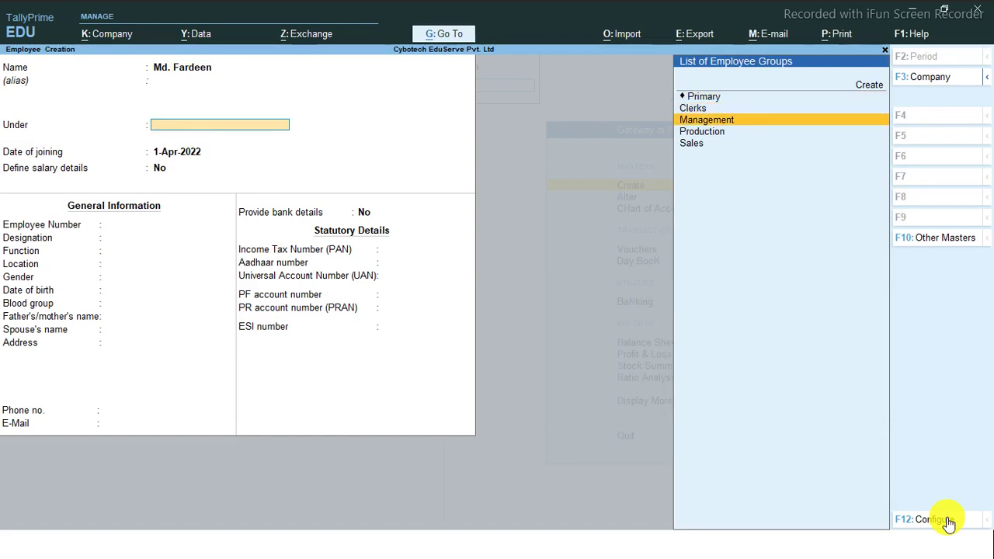
key("Down")
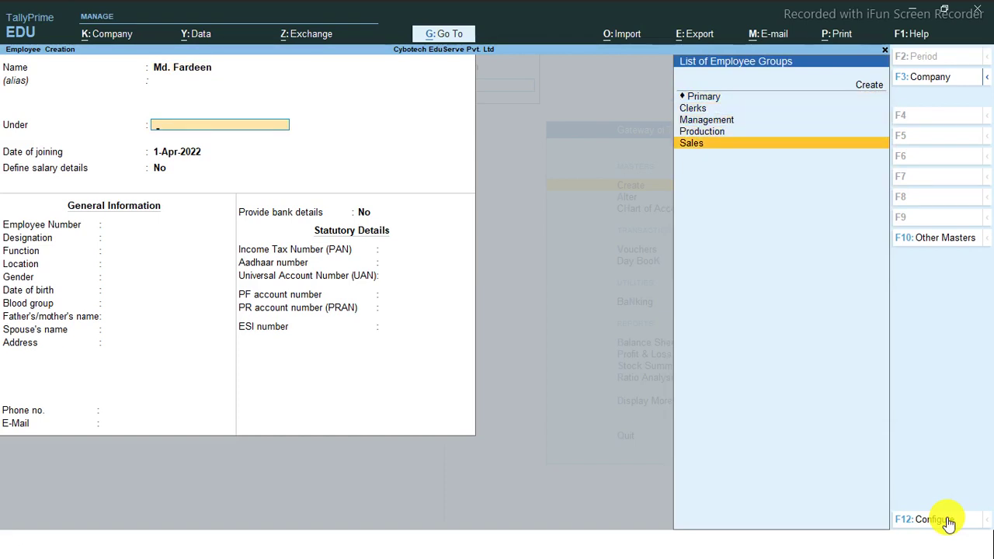
key("Up")
key("Up")
key("Up")
key("Up")
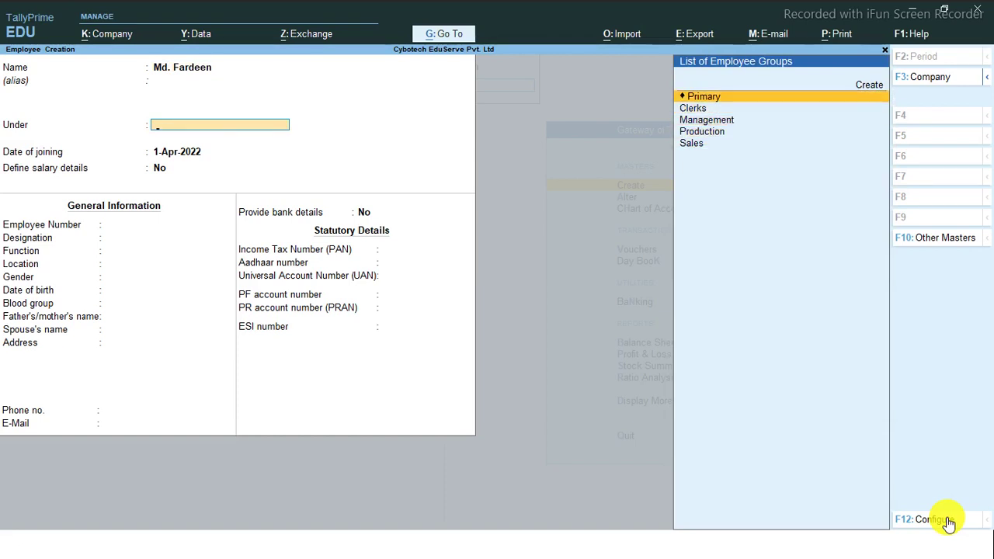
key("Up")
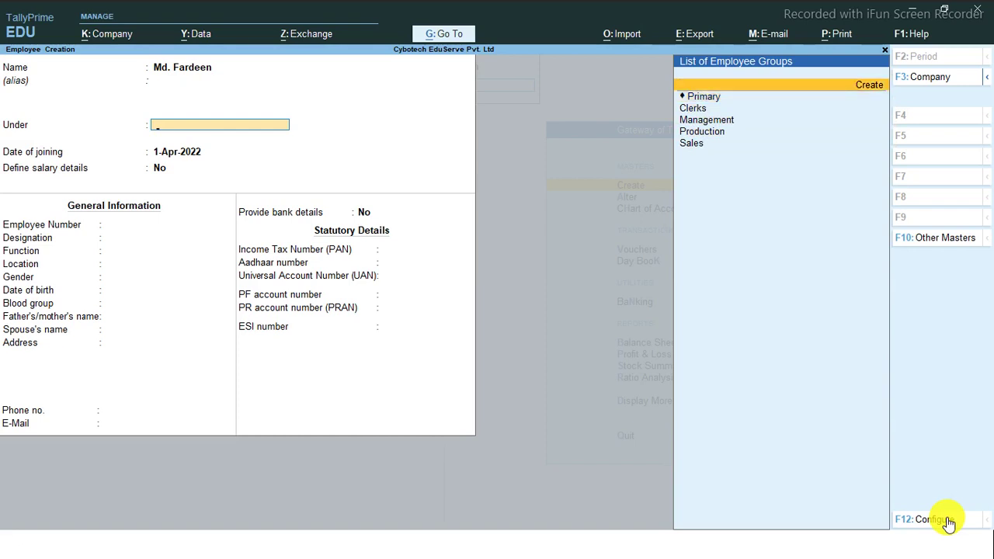
key("Down")
key("Down")
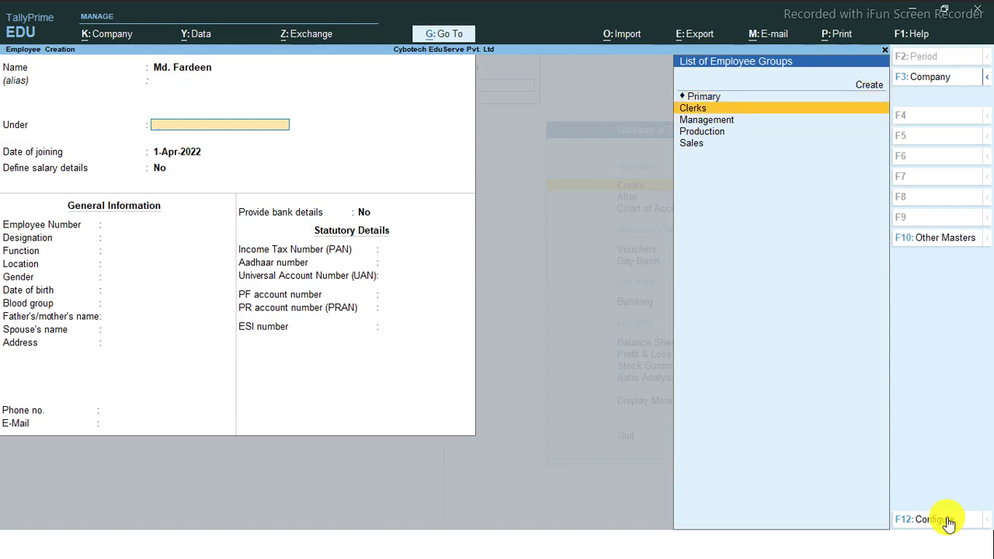
key("Down")
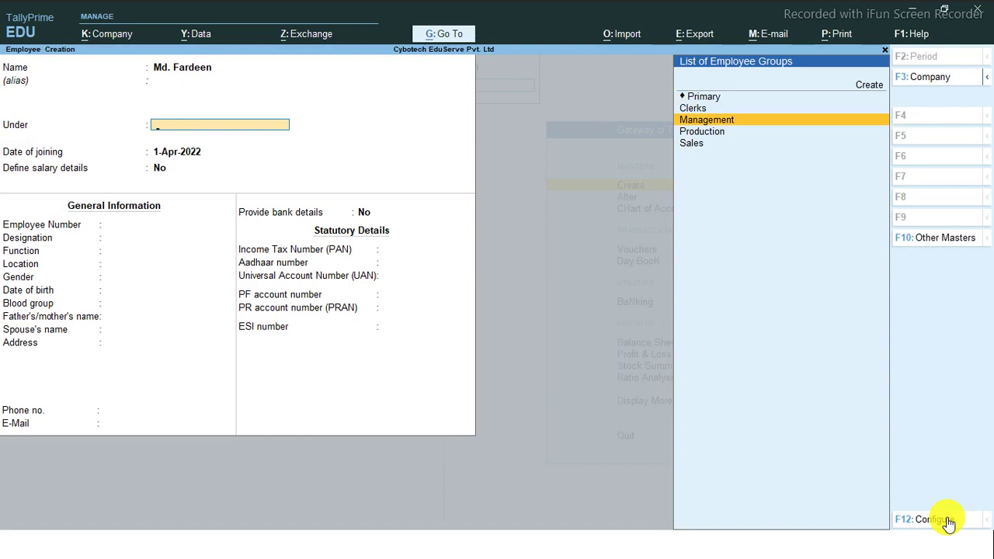
key("Return")
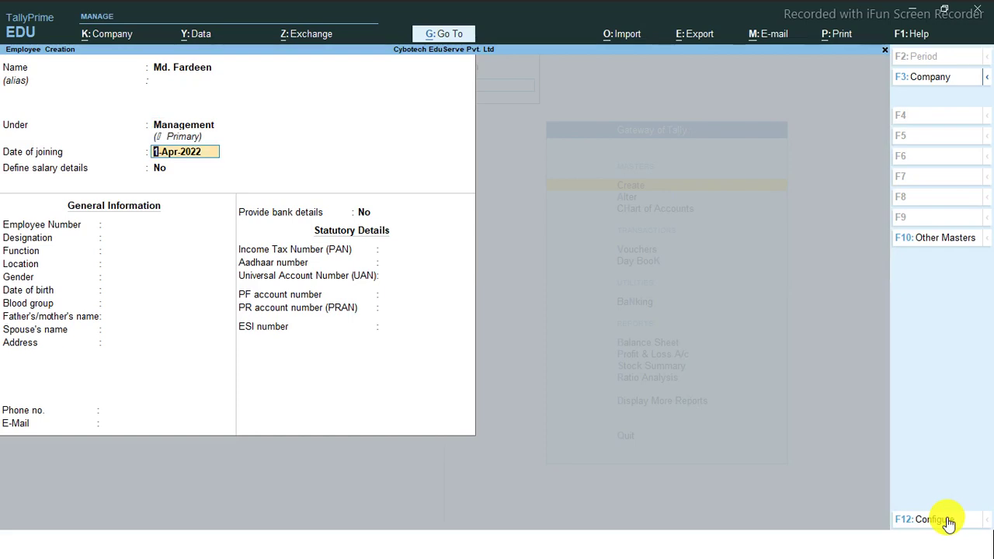
Accept joining date 1-Apr-2022 and choose to define salary details
key("Return")
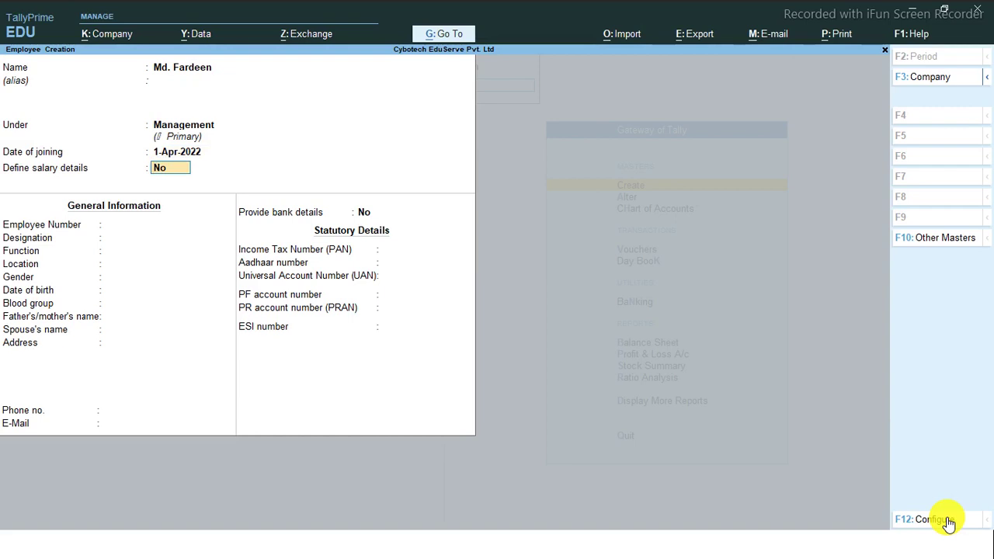
type("y")
key("Return")
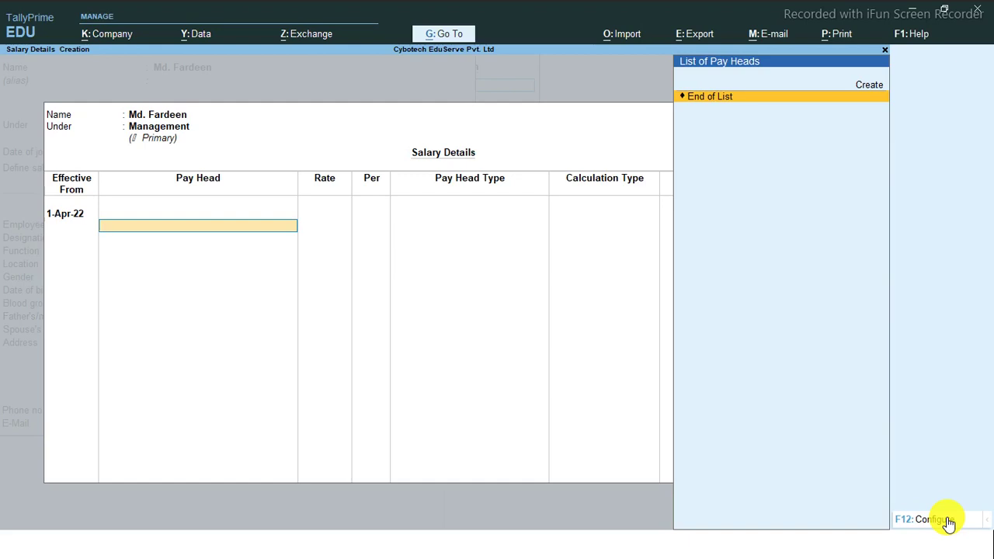
Switch salary details off and enter employee number E001
key("Escape")
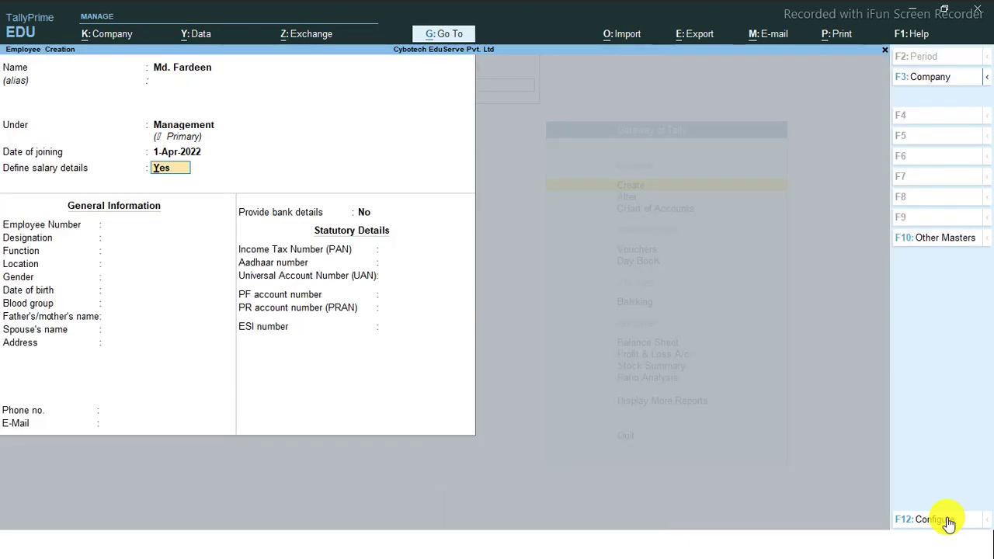
type("n")
key("Return")
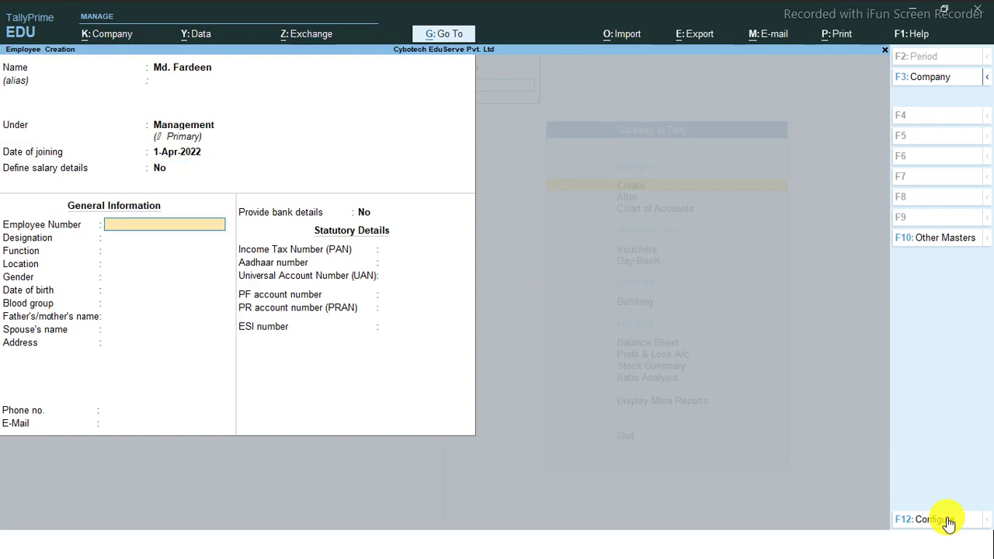
type("E01")
key("Return")
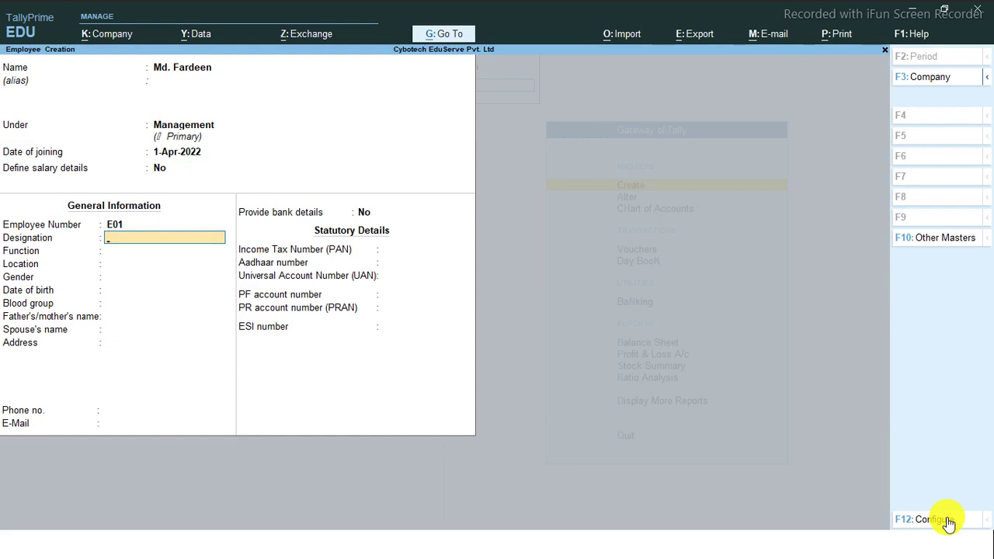
key("BackSpace")
key("BackSpace")
key("BackSpace")
type("001")
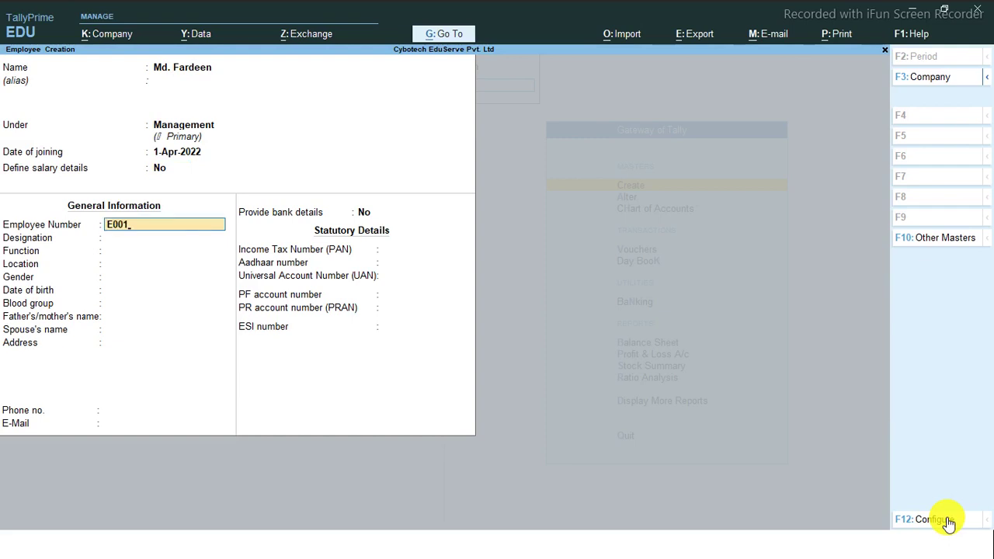
key("Return")
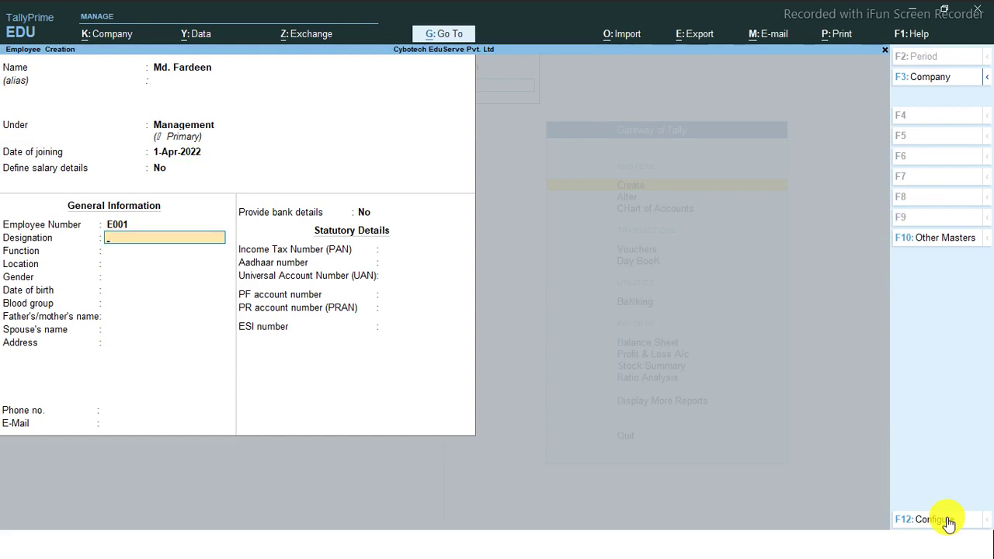
Enter the designation Senior Manager
type("Senior Manager")
key("Return")
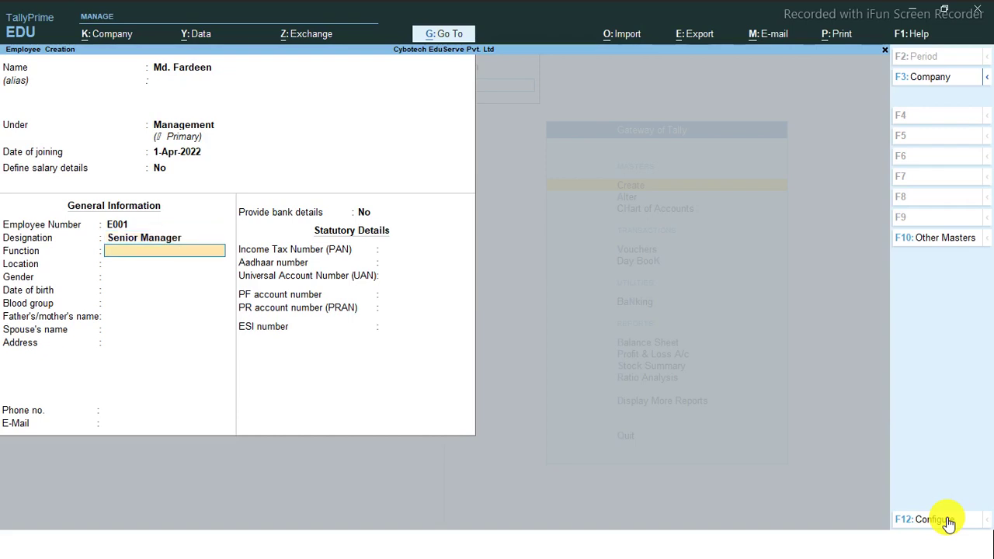
Set function Management, location Delhi, gender Male and birth date 1-Apr-1998
type("Management")
key("Return")
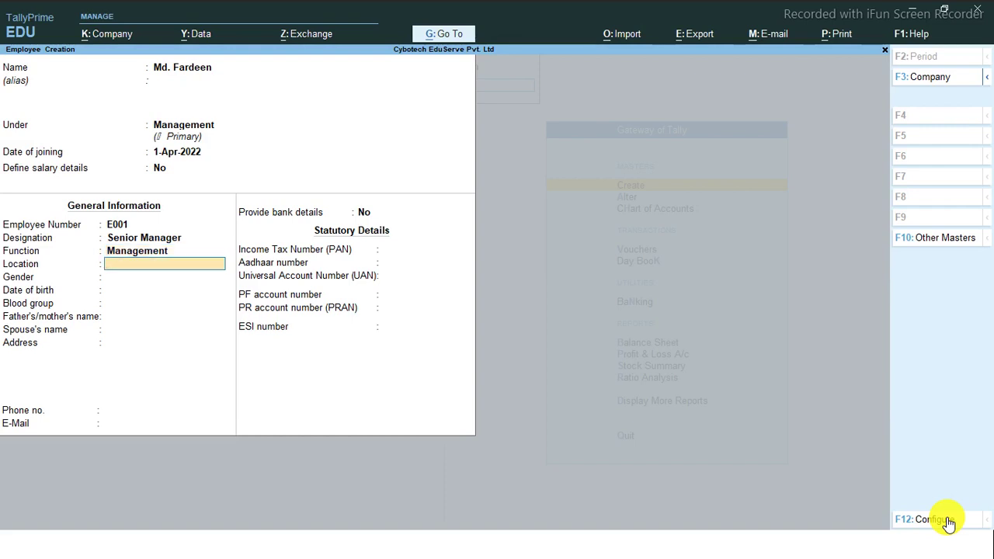
type("Delhi")
key("Return")
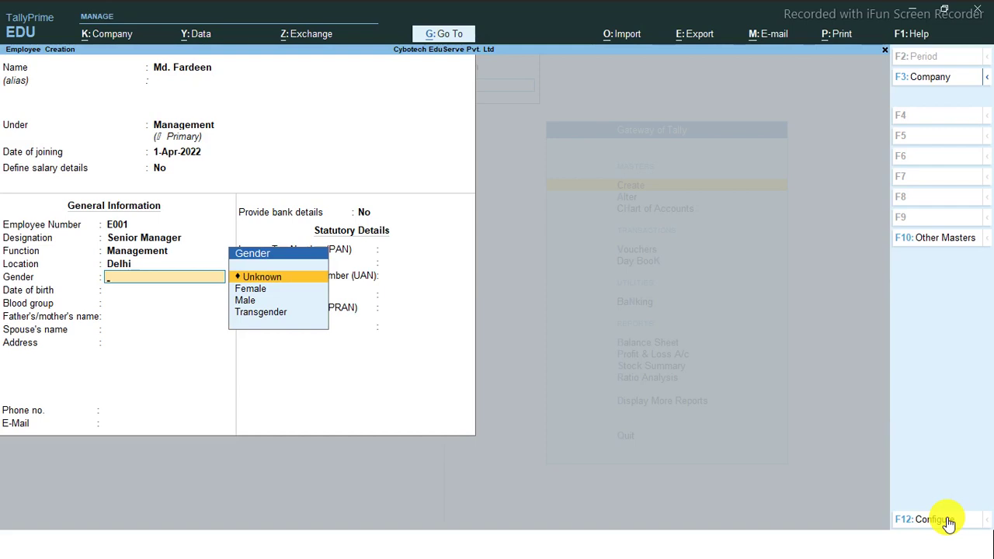
key("Down")
key("Down")
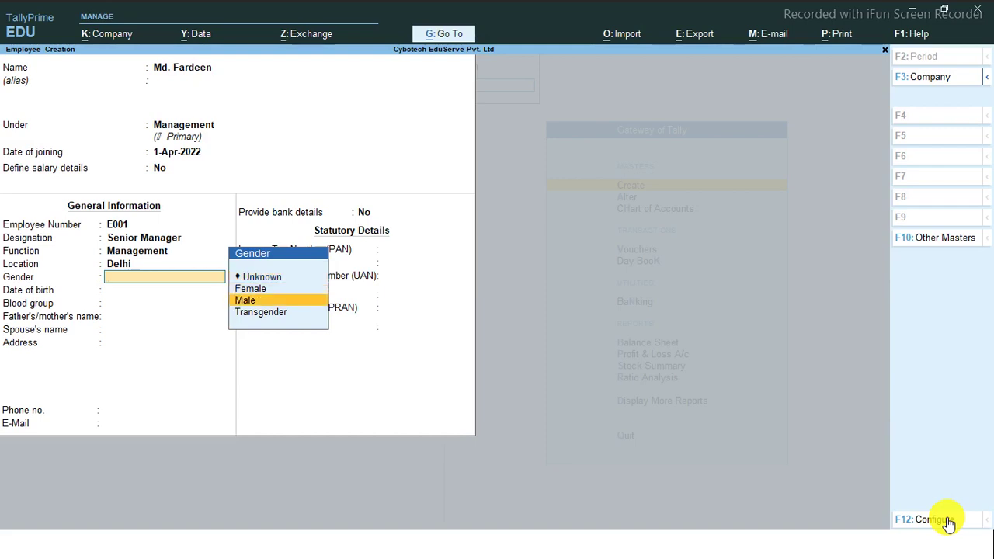
key("Return")
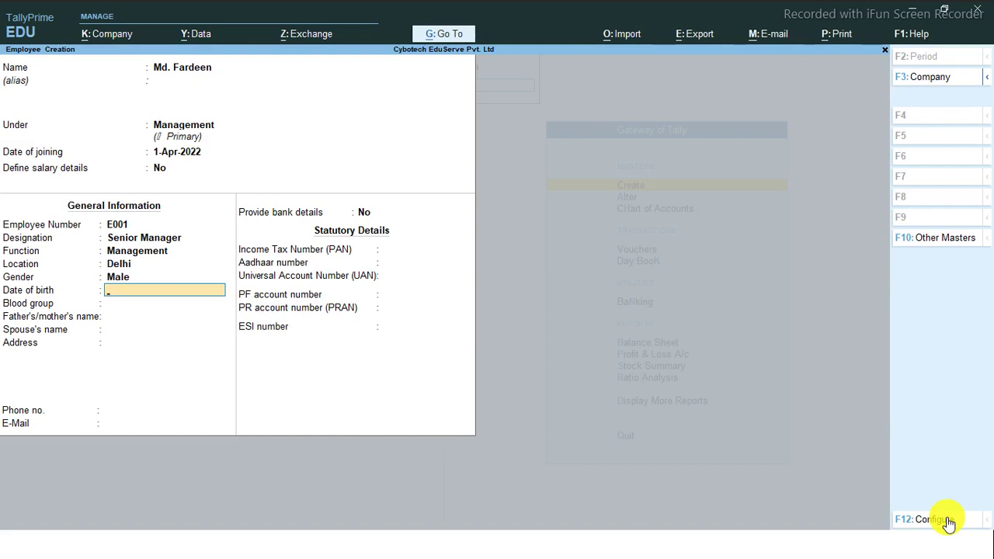
type("01-04-2")
key("BackSpace")
type("1998")
key("Return")
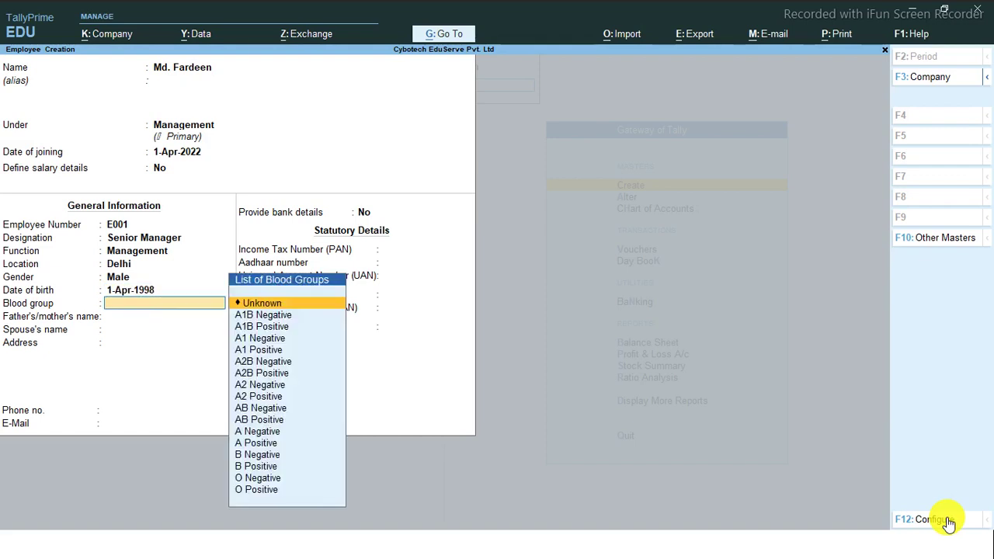
Choose blood group B Positive and leave parent, spouse, address and e-mail blank
key("Down")
key("Down")
key("Down")
key("Down")
key("Down")
key("Down")
key("Down")
key("Down")
key("Down")
key("Down")
key("Down")
key("Down")
key("Down")
key("Down")
key("Down")
key("Down")
key("Up")
key("Up")
key("Up")
key("Up")
key("Up")
key("Up")
key("Up")
key("Up")
key("Up")
key("Up")
key("Up")
key("Up")
key("Up")
key("Up")
key("Up")
key("Up")
key("Down")
key("Down")
key("Down")
key("Down")
key("Down")
key("Down")
key("Down")
key("Down")
key("Down")
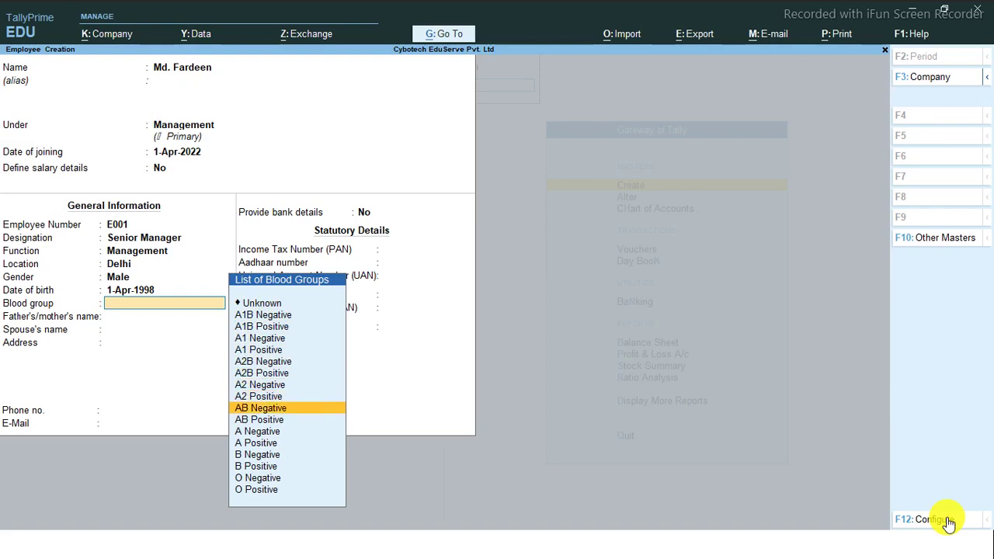
key("Down")
key("Down")
key("Down")
key("Down")
key("Down")
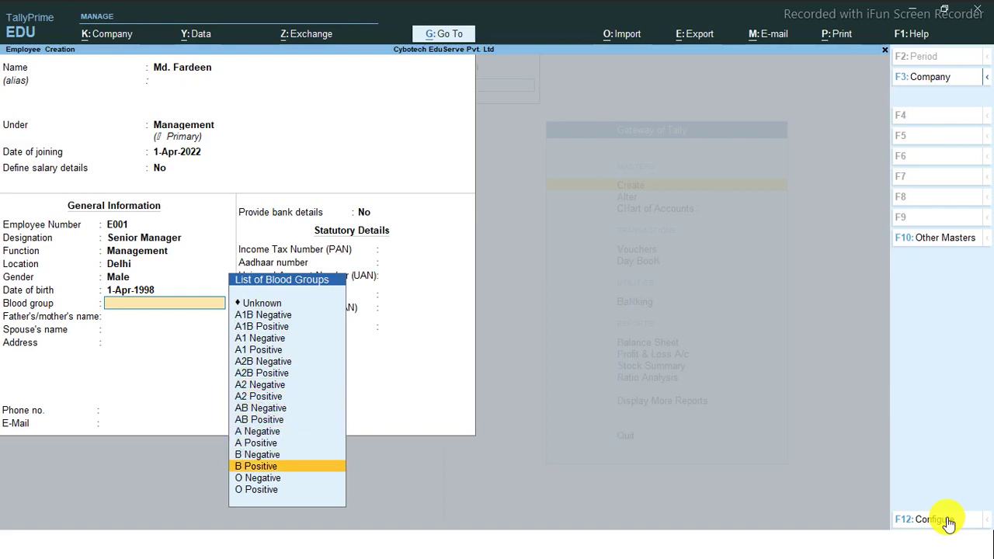
key("Return")
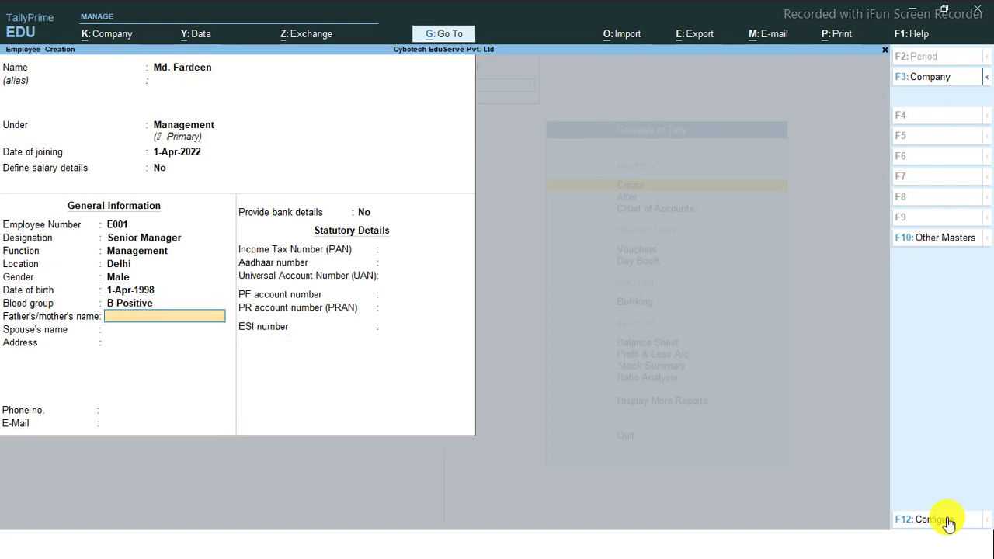
key("Return")
key("Return")
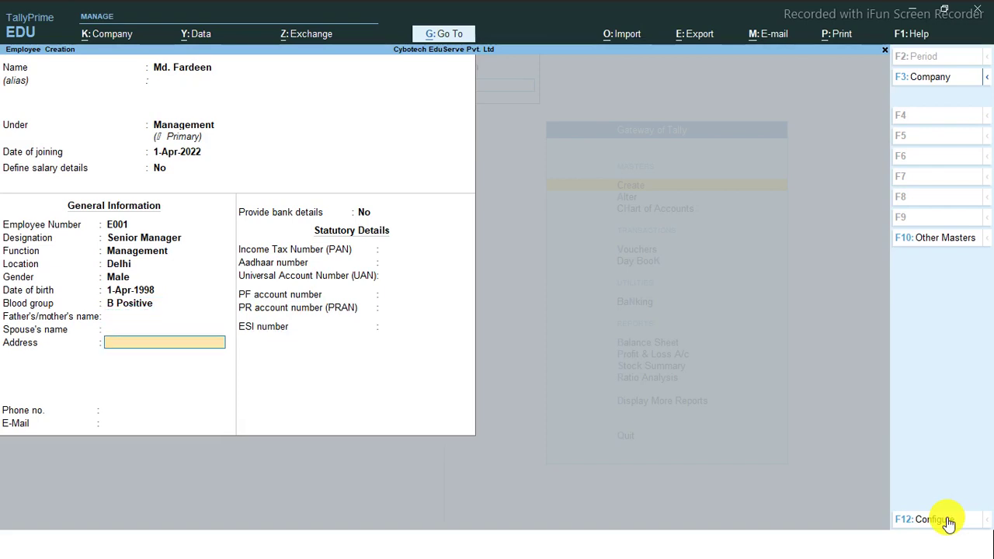
key("Return")
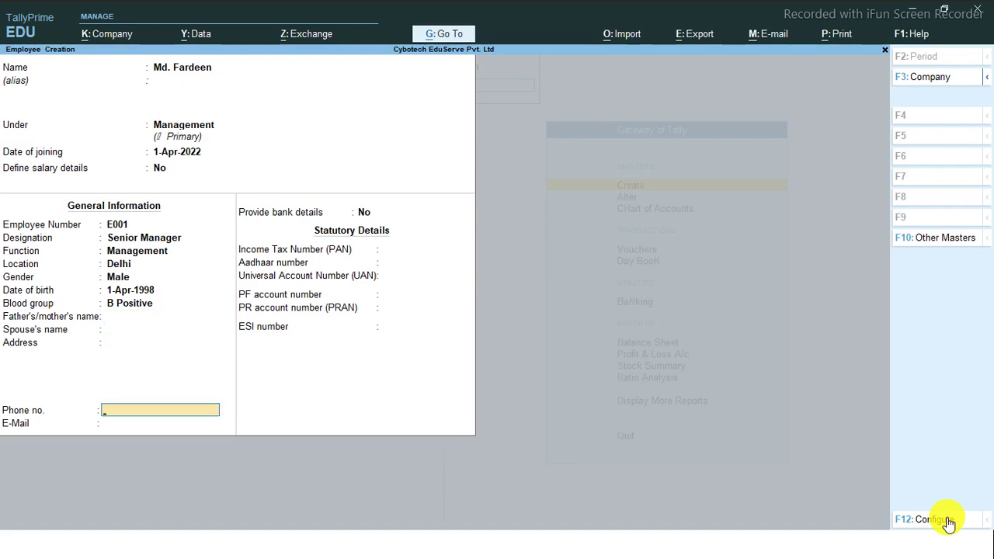
key("Return")
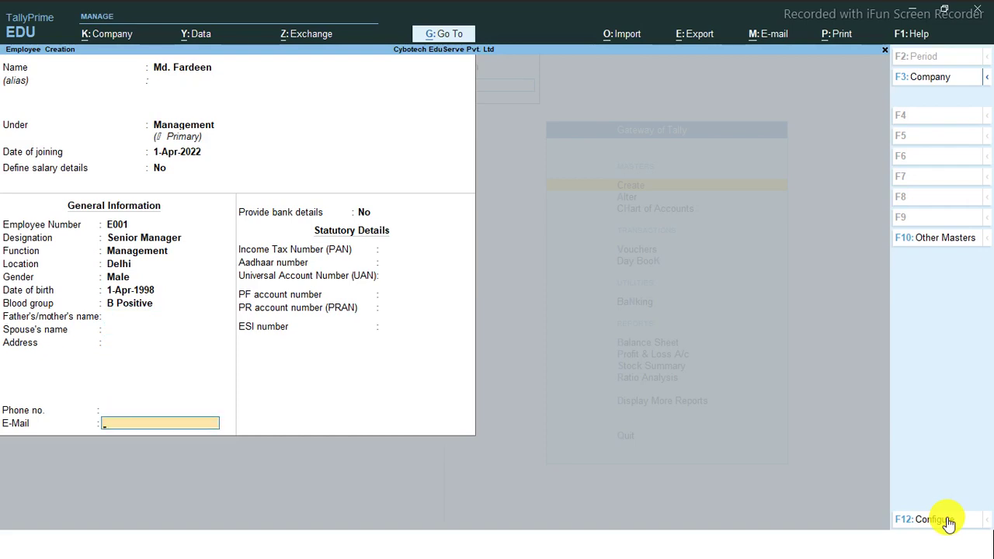
key("Return")
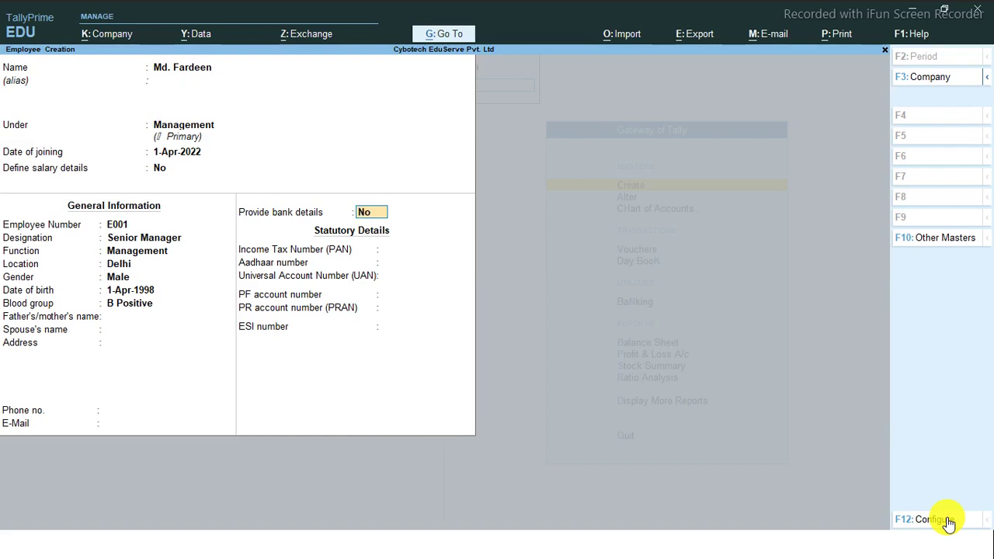
Enter the bank account number and IFS code SBIN098765, dismissing the IFS warning
key("Return")
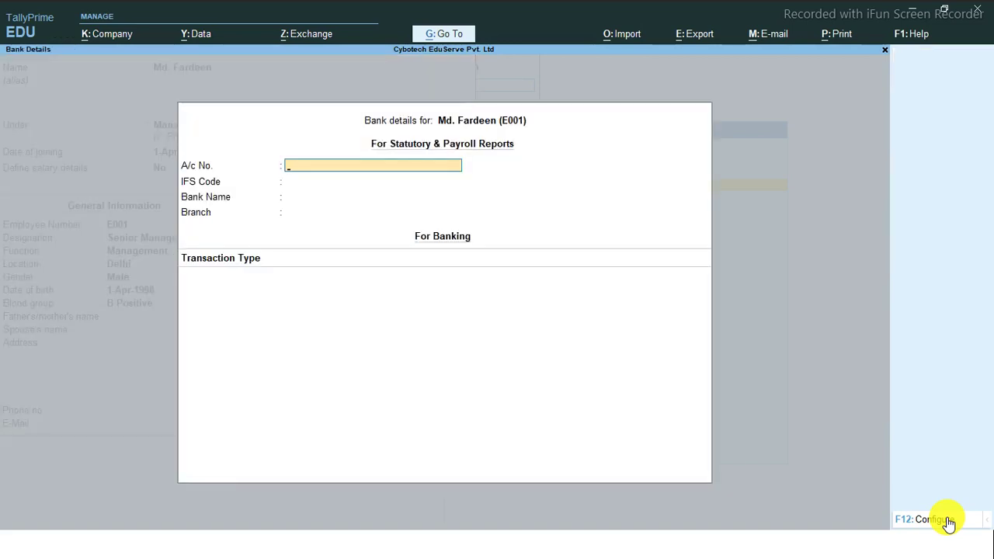
key("Return")
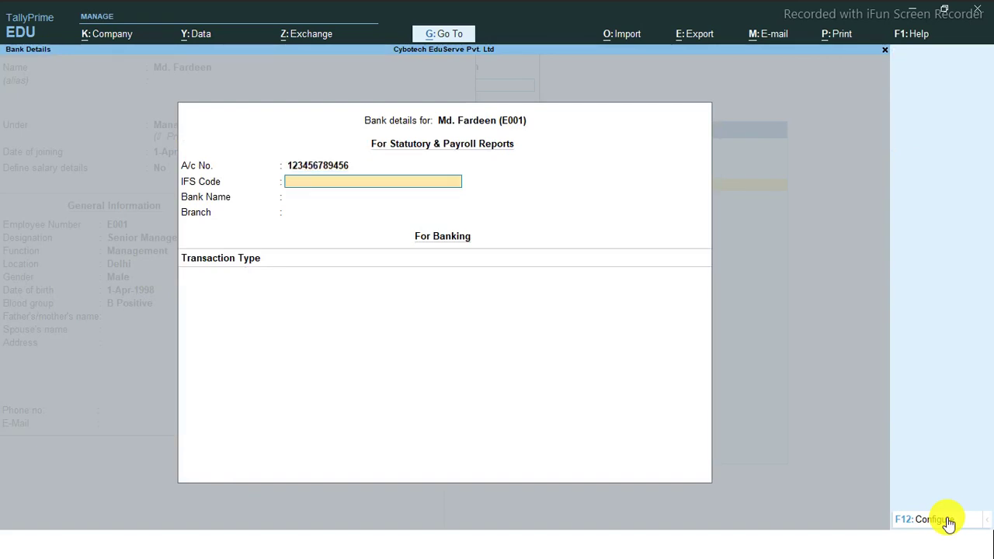
key("Return")
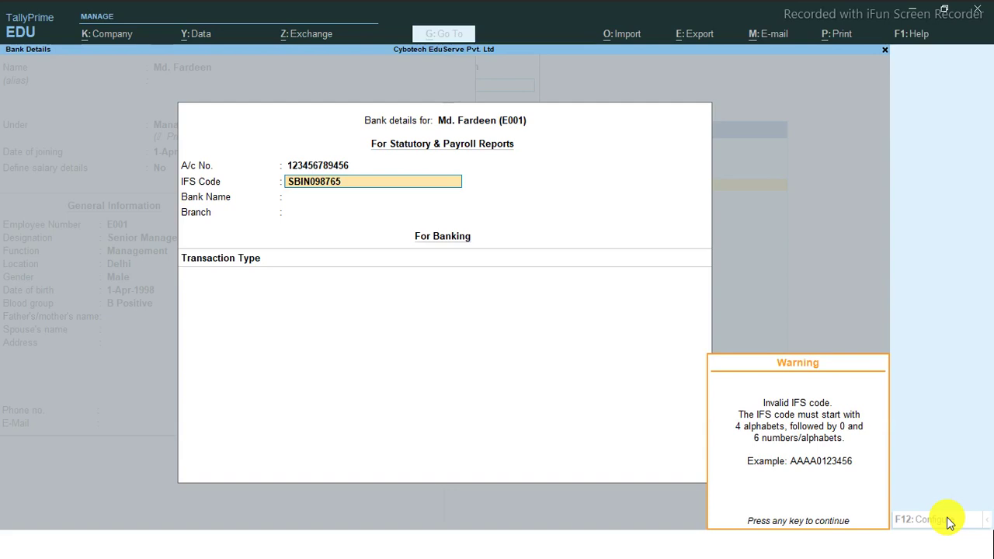
key("Return")
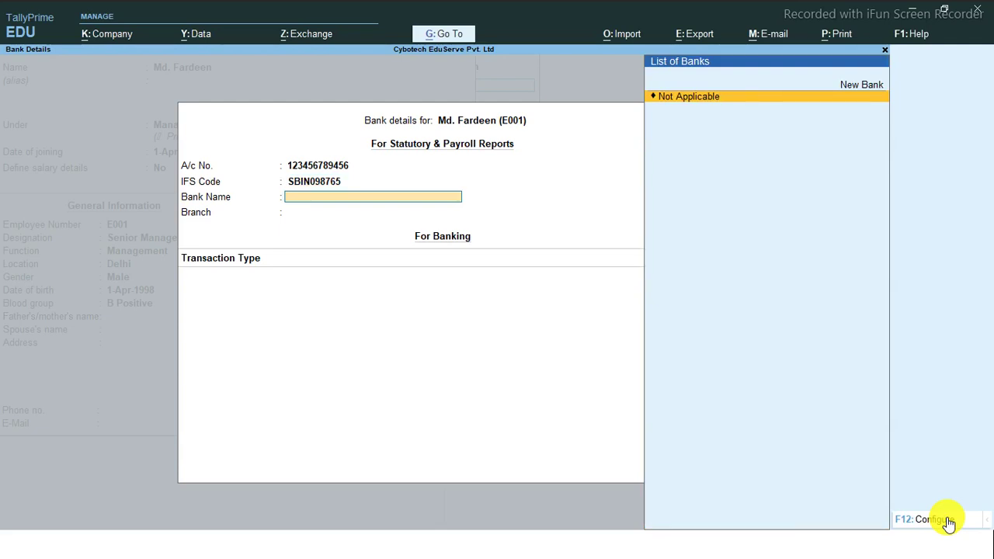
Create the new bank SBI and set the branch to Delhi
key("Up")
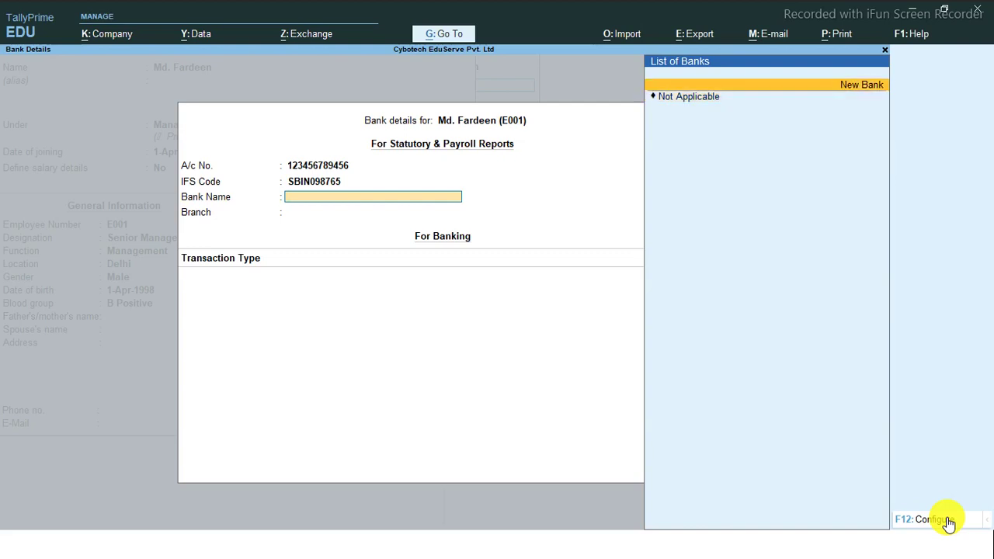
key("Return")
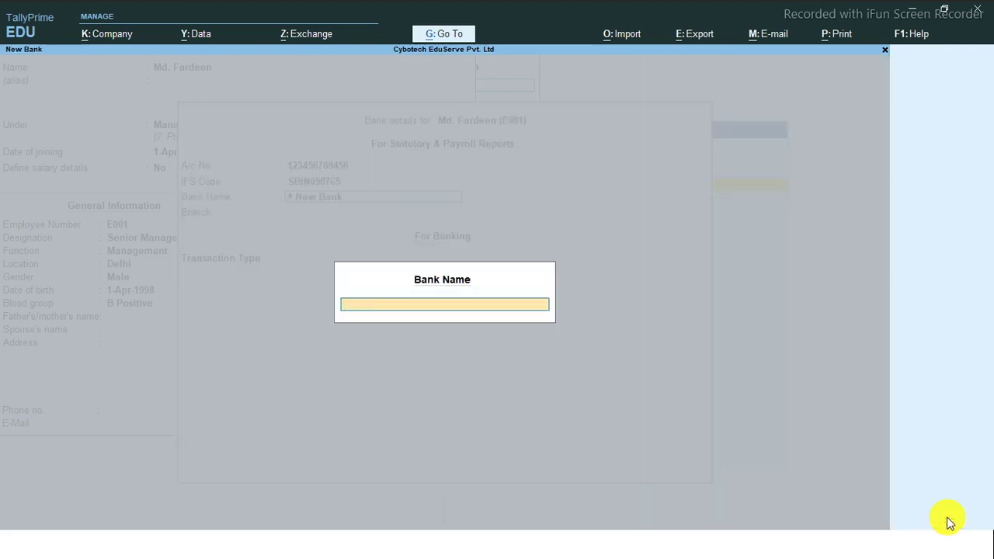
type("SBI")
key("Return")
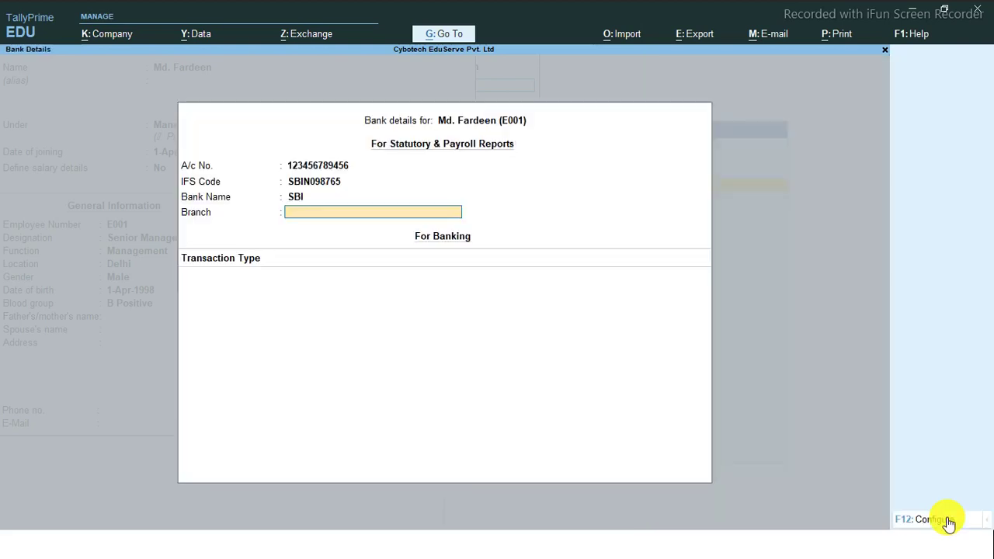
type("Delhi")
key("Return")
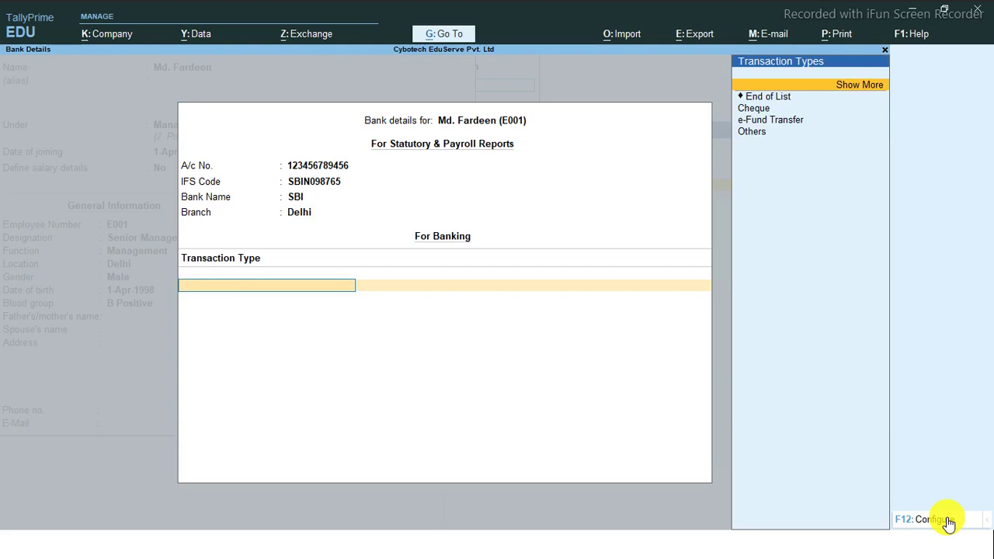
Set the bank transaction type to e-Fund Transfer from the full list of types
key("Down")
key("Down")
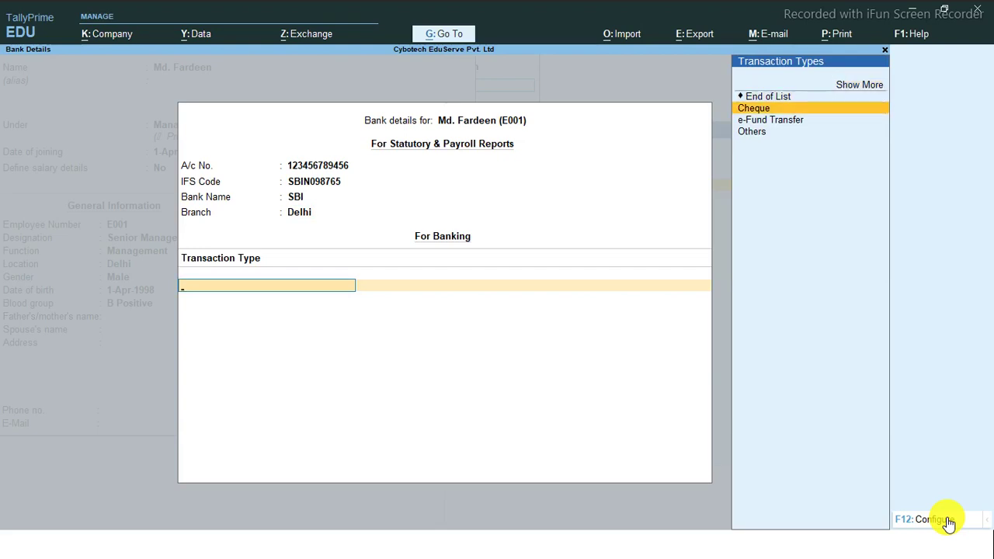
key("Down")
key("Down")
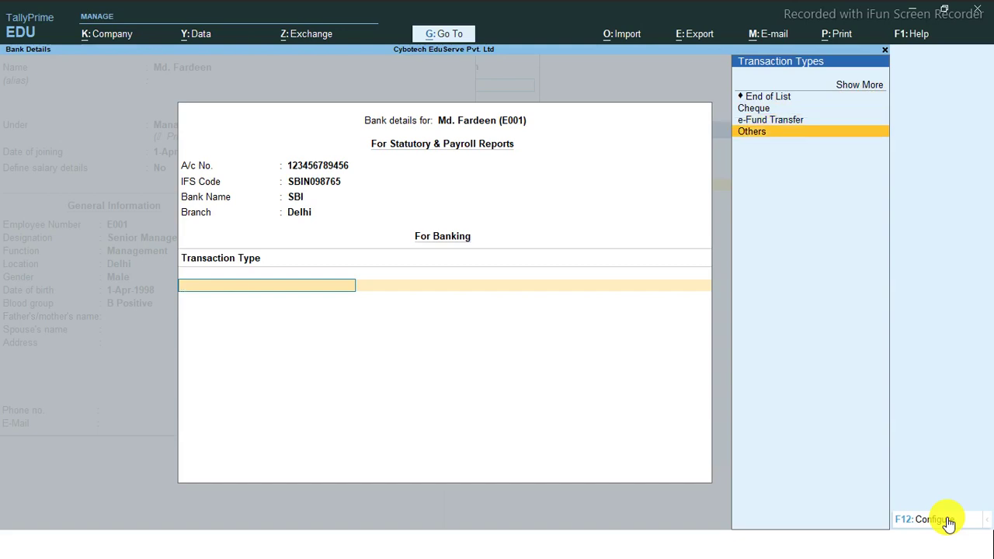
key("Up")
key("Up")
key("Up")
key("Up")
key("Return")
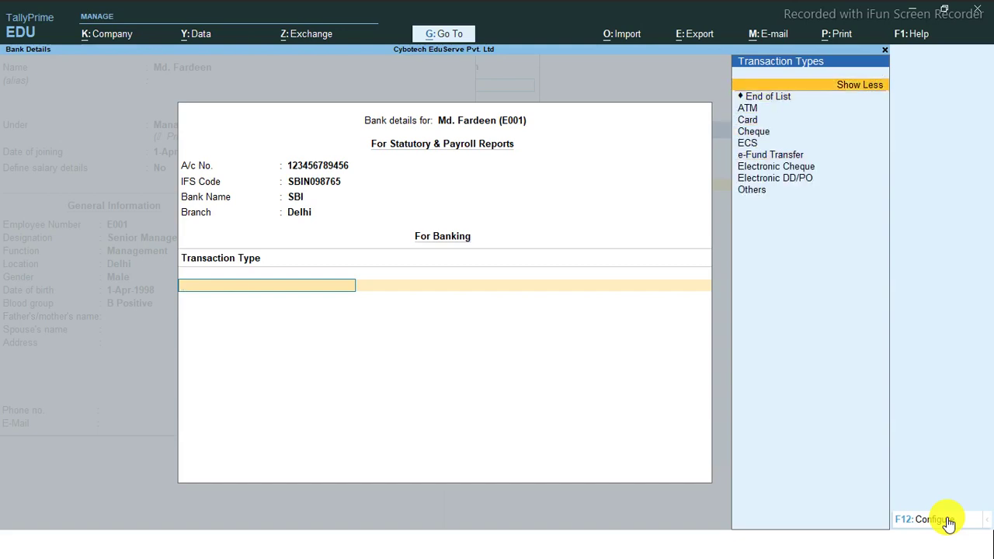
key("Down")
key("Down")
key("Down")
key("Down")
key("Down")
key("Down")
key("Down")
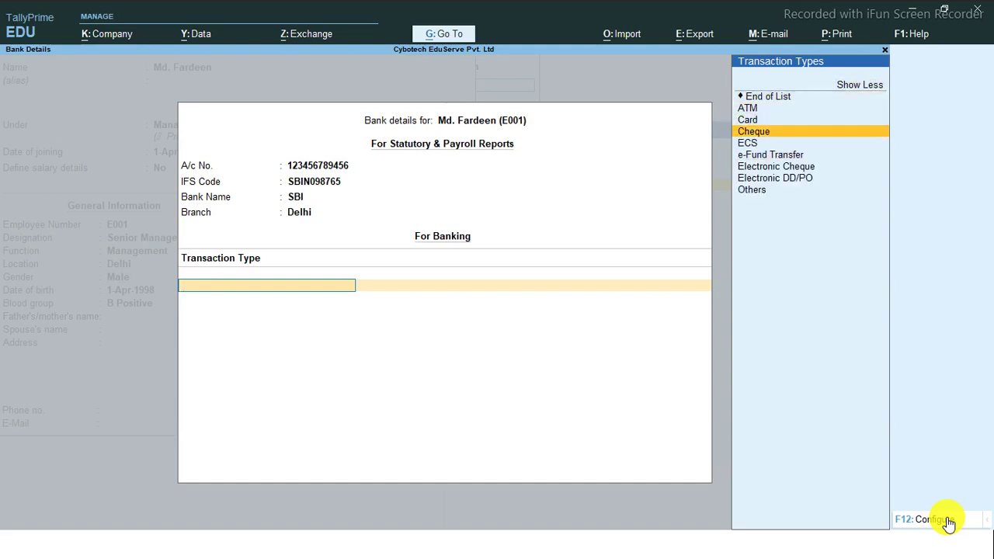
key("Down")
key("Down")
key("Up")
key("Up")
key("Up")
key("Up")
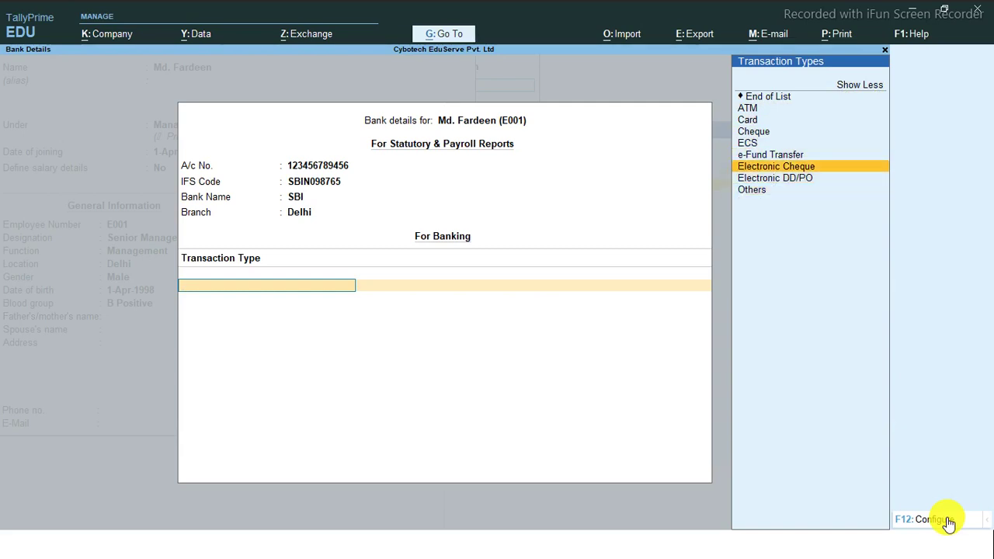
key("Up")
key("Up")
key("Up")
key("Down")
key("Down")
key("Down")
key("Down")
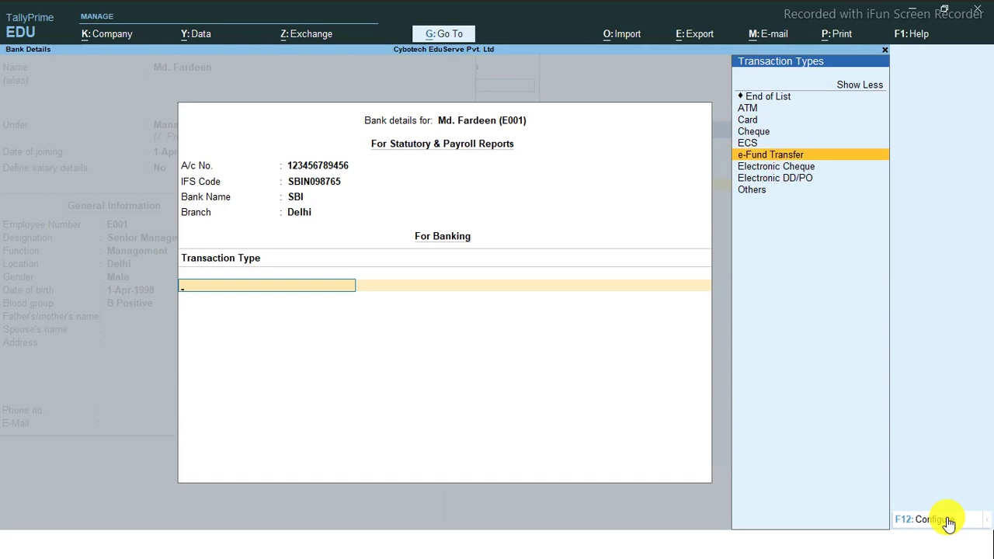
key("Return")
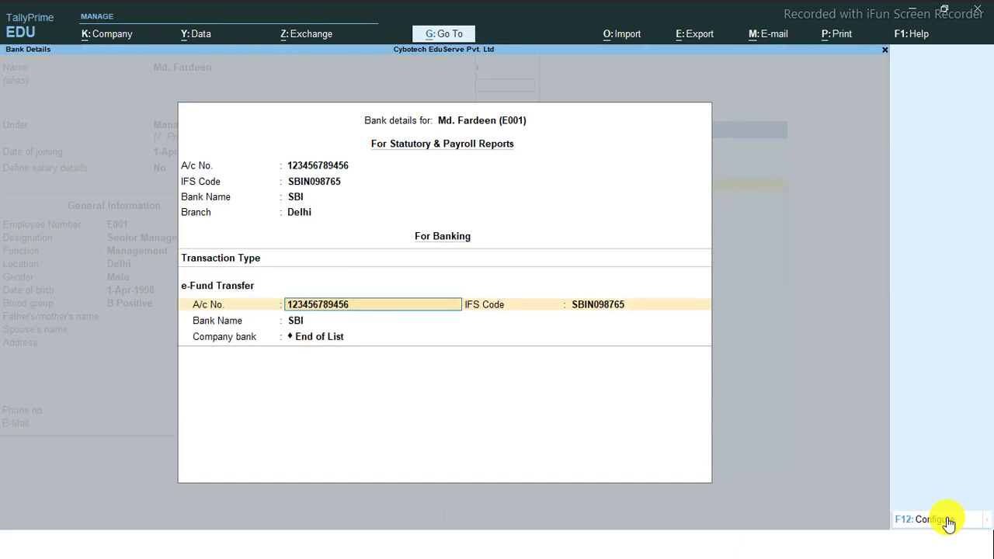
Accept IFS code SBIN098765 despite the warning, choose SBI as bank, and close bank details
key("Return")
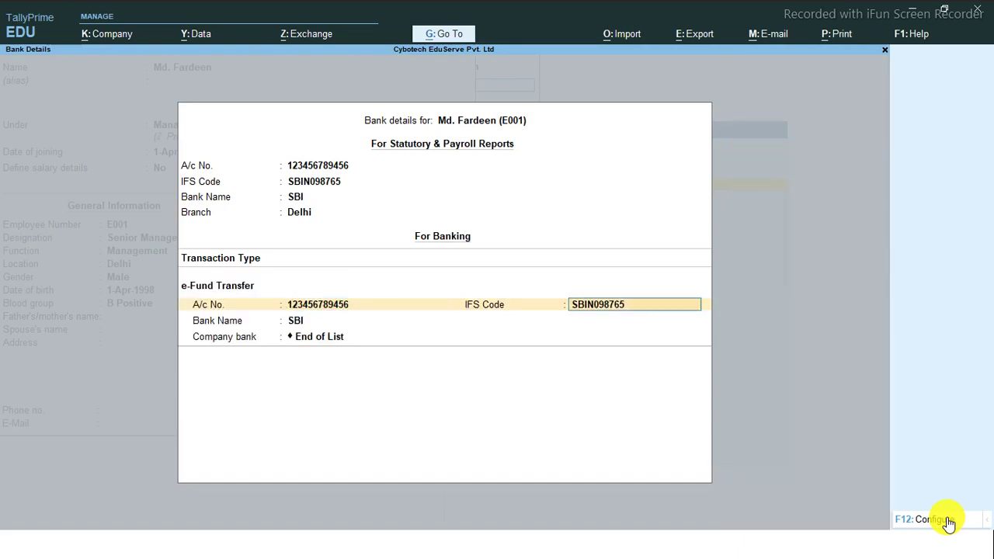
key("Return")
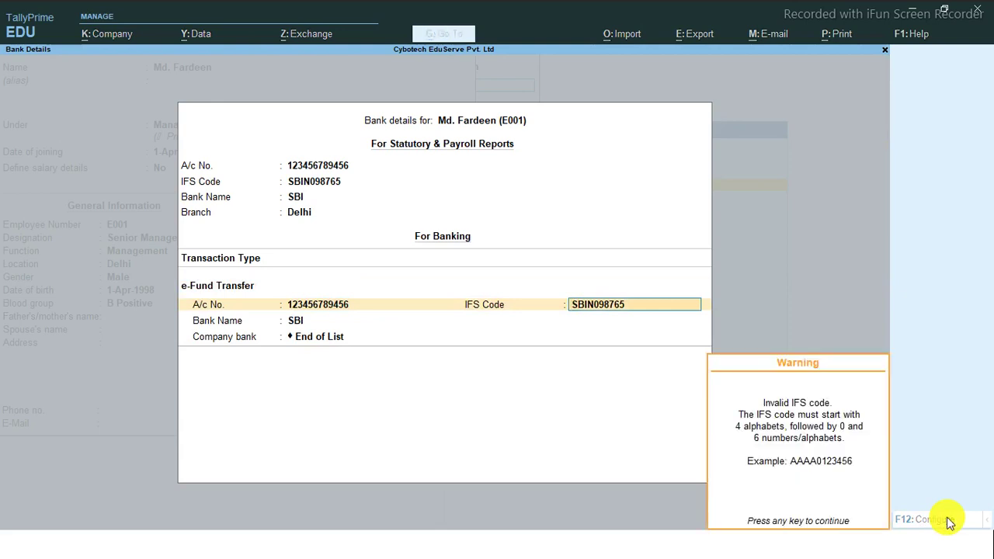
key("Return")
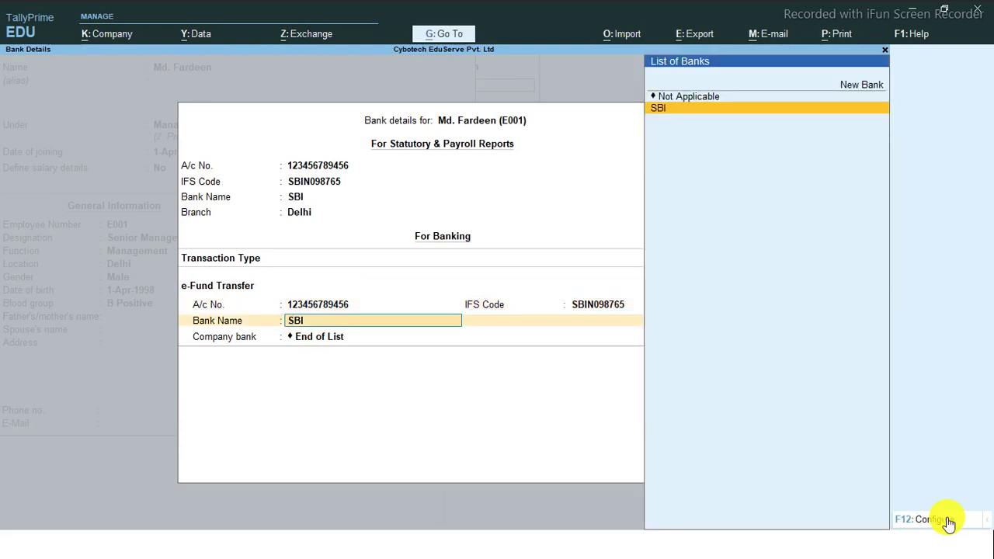
key("Return")
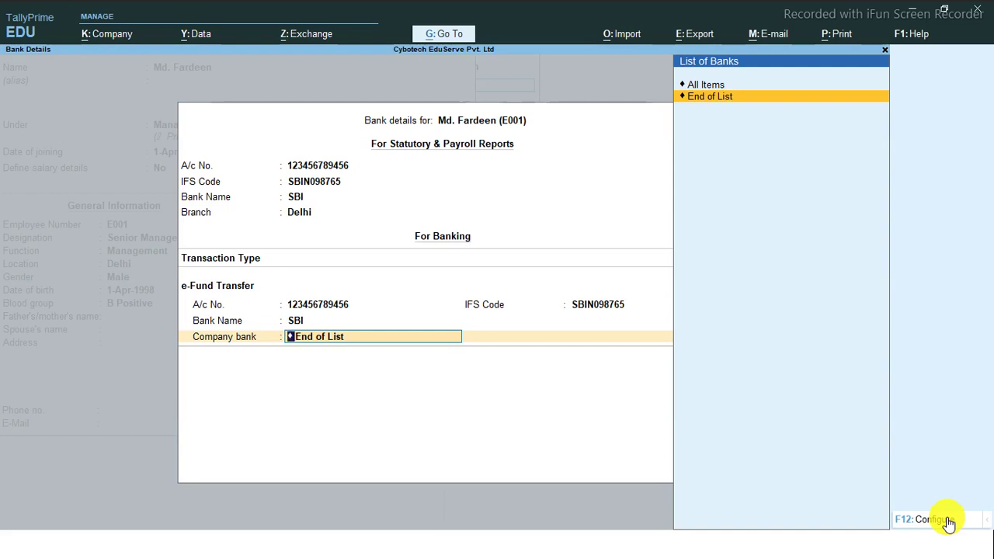
key("Return")
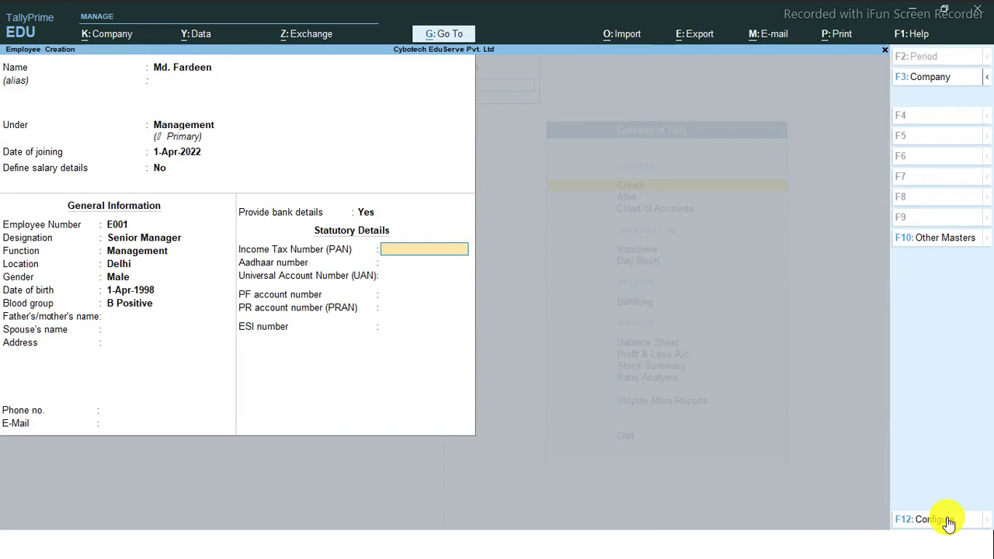
Leave PAN, Aadhaar, UAN, PF and ESI blank and save the Senior Manager employee
key("Return")
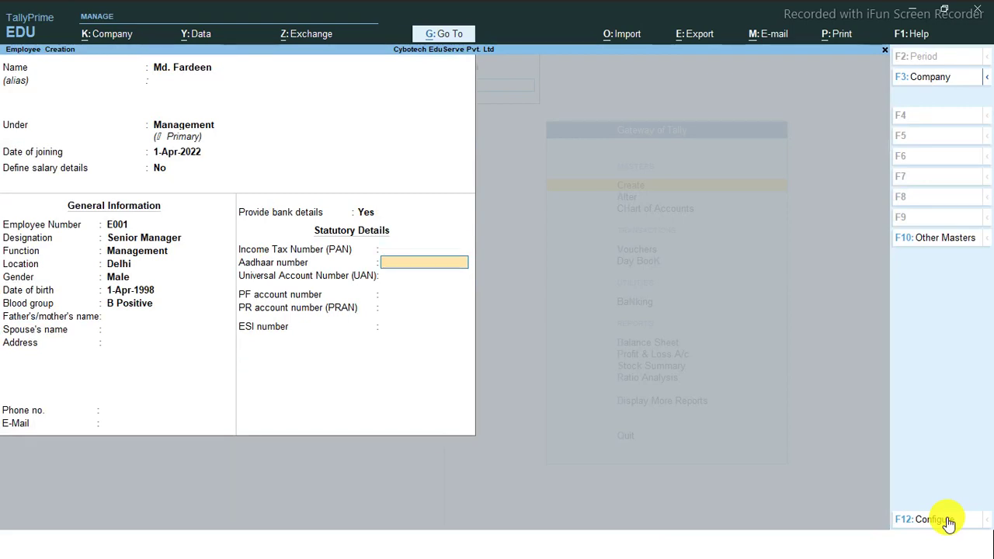
key("Return")
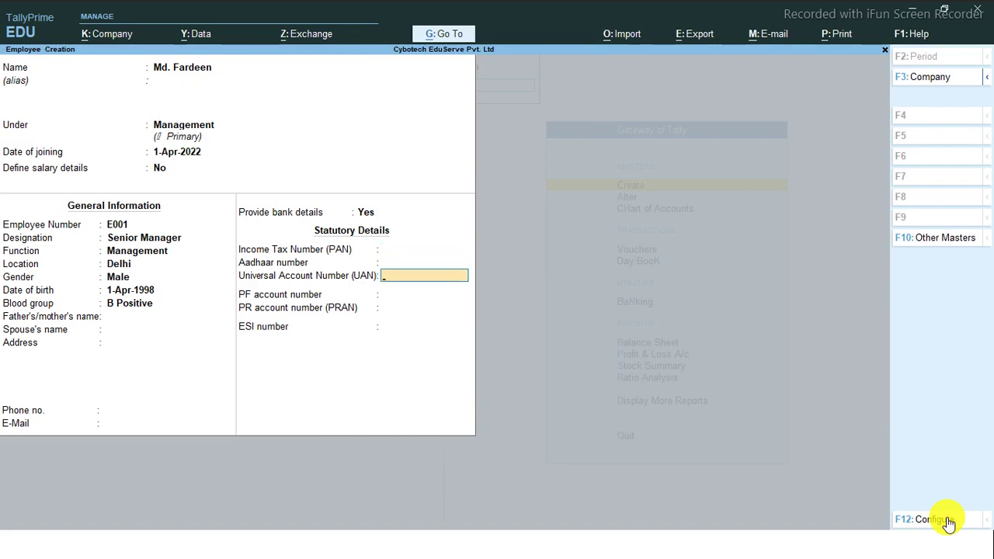
key("Return")
key("Return")
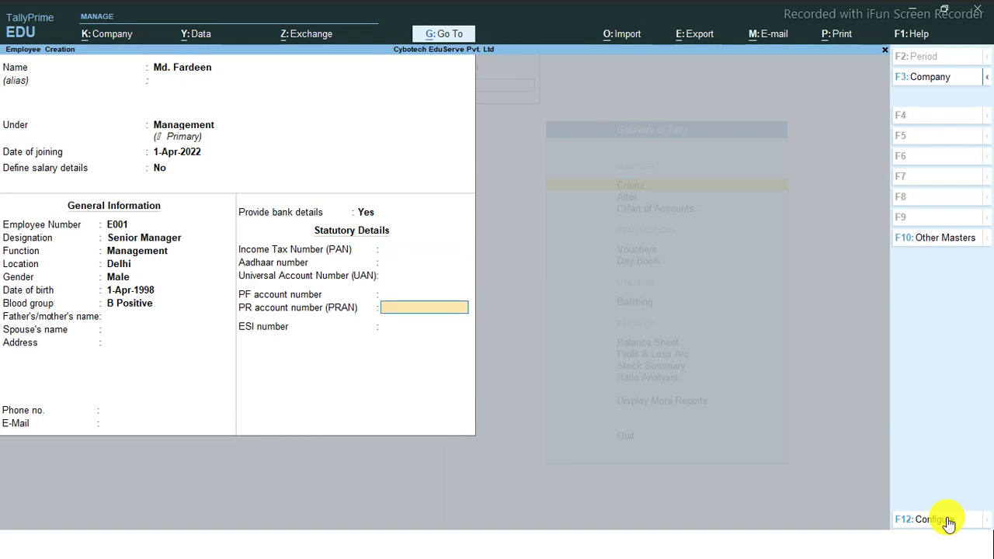
key("Return")
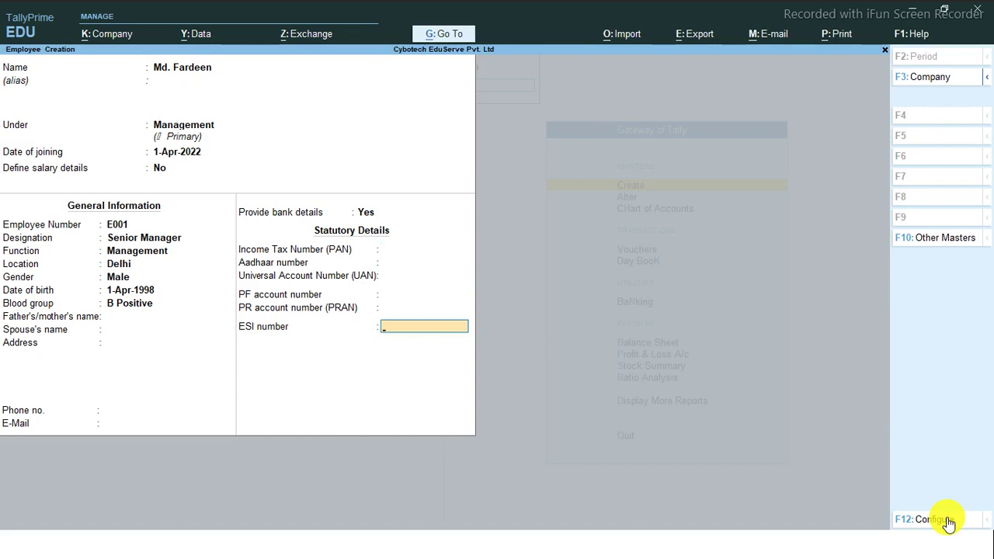
key("Up")
key("Up")
key("Up")
key("Up")
key("Up")
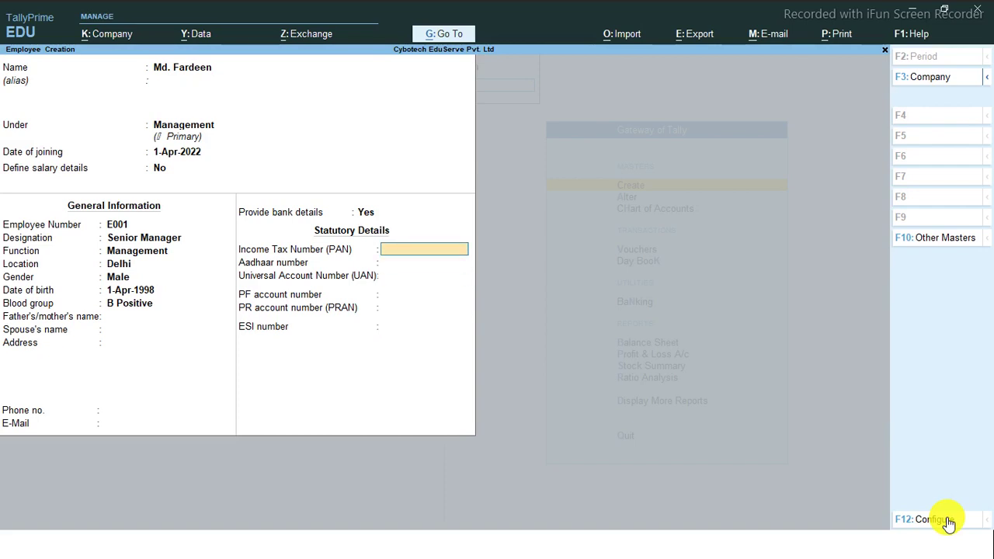
key("Down")
key("Down")
key("Down")
key("Down")
key("Down")
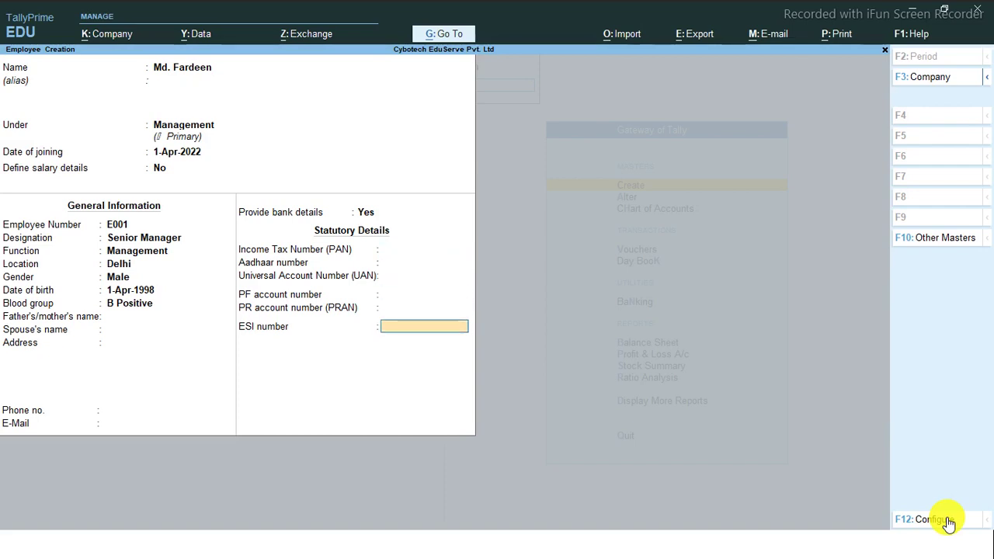
key("ctrl")
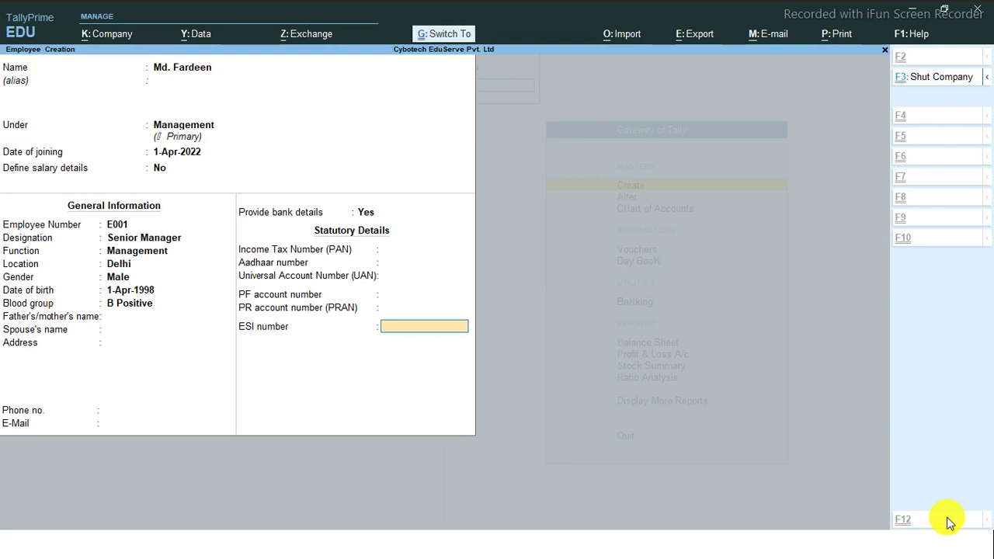
key("ctrl+a")
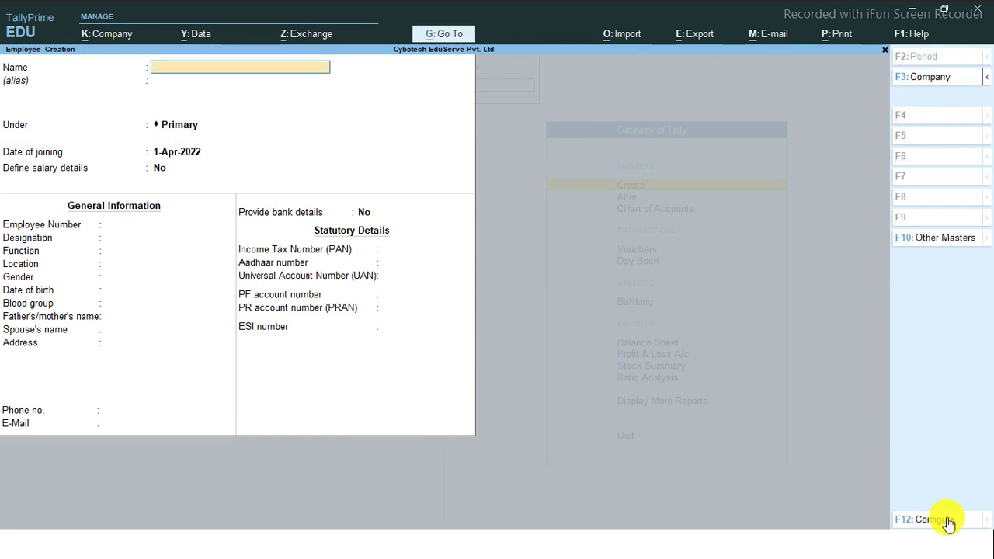
Enter the second employee's name under the Production group, joining 1-Apr-2022
key("Return")
key("Return")
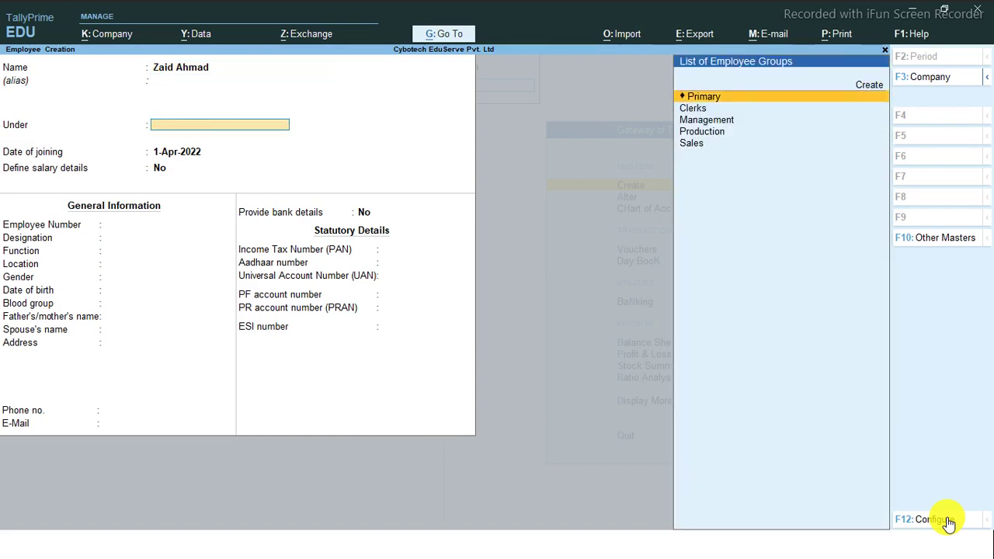
key("Down")
key("Down")
key("Down")
key("Return")
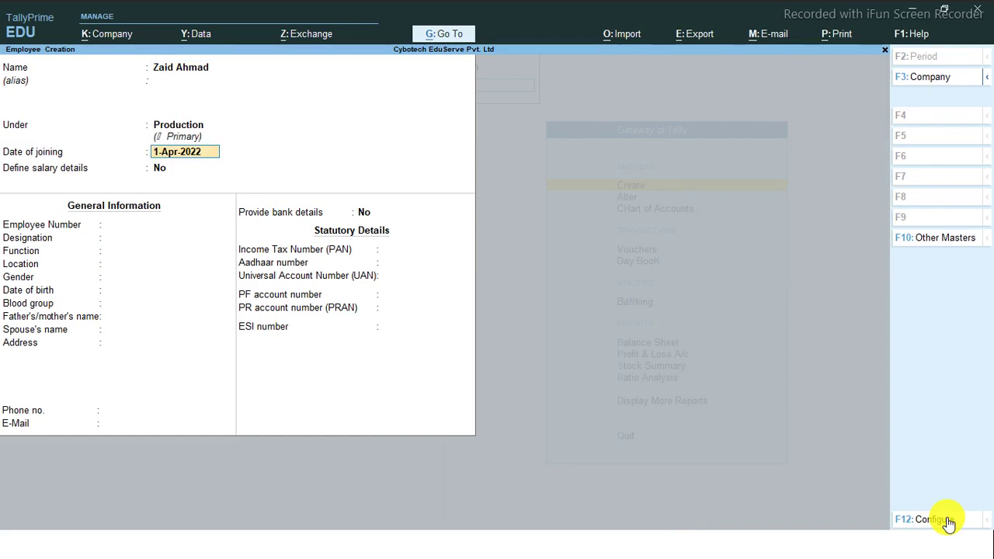
key("Return")
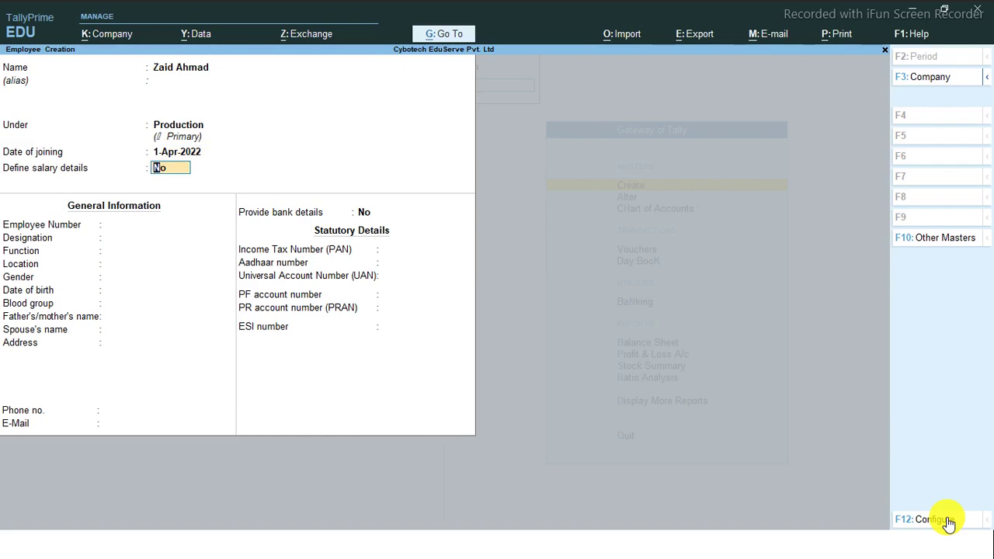
Leave salary details undefined, save the employee, and start leaving the next blank form
key("Return")
key("Return")
key("Return")
key("Return")
key("Return")
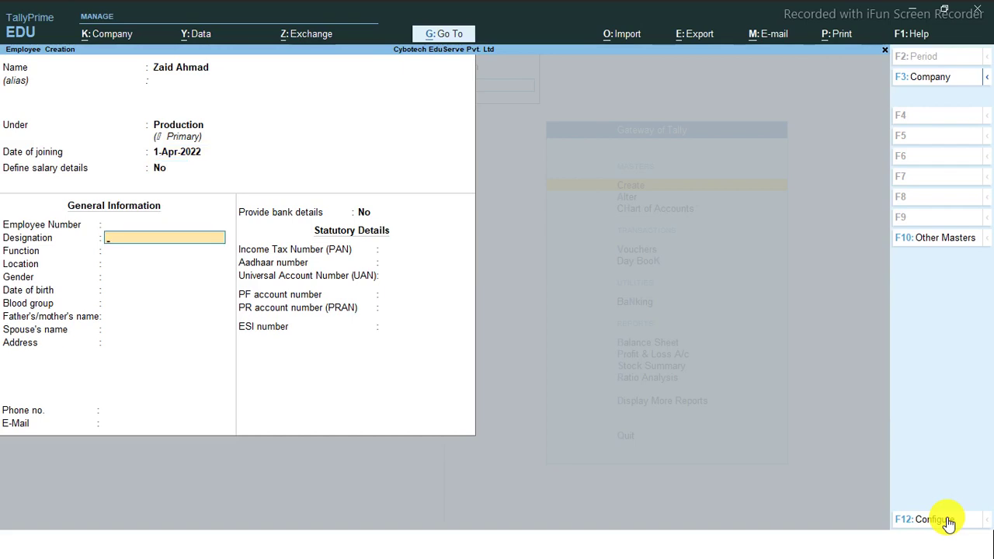
key("Return")
key("Return")
key("Return")
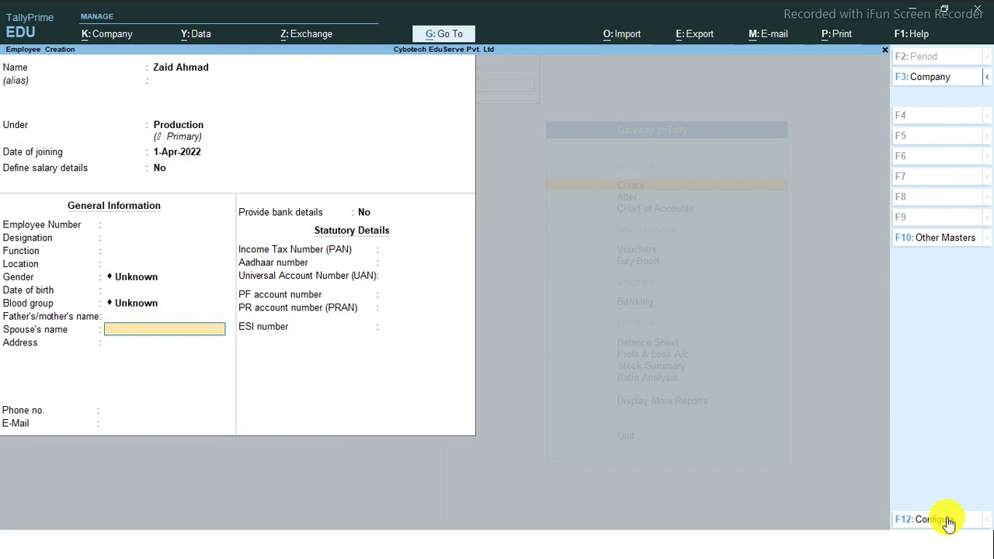
key("ctrl+a")
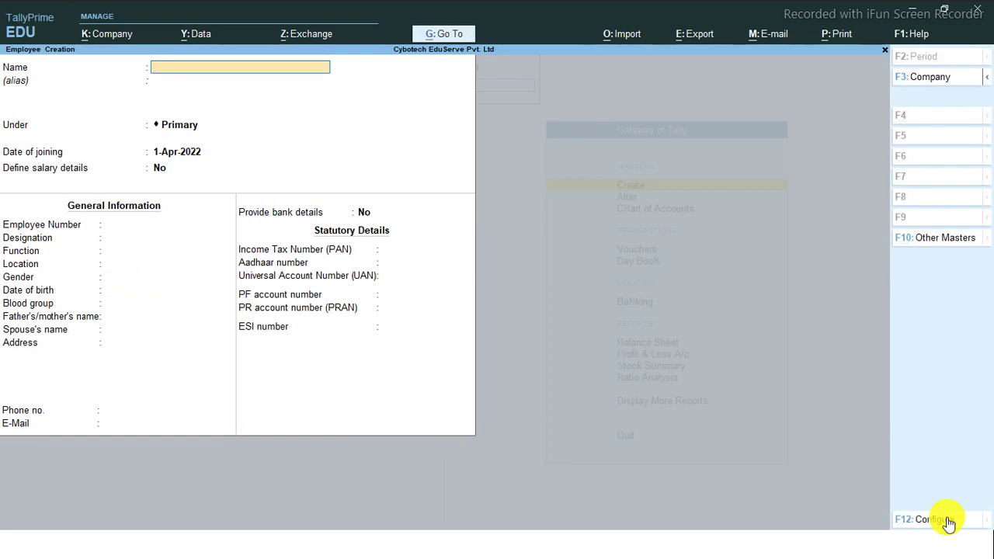
key("Escape")
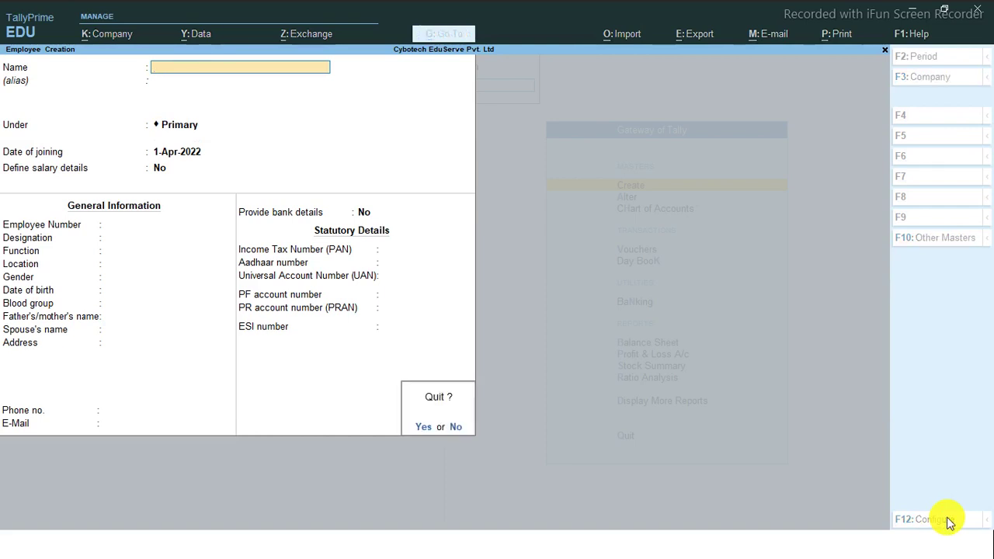
Confirm quitting the blank employee form and return to the Master Creation list
key("y")
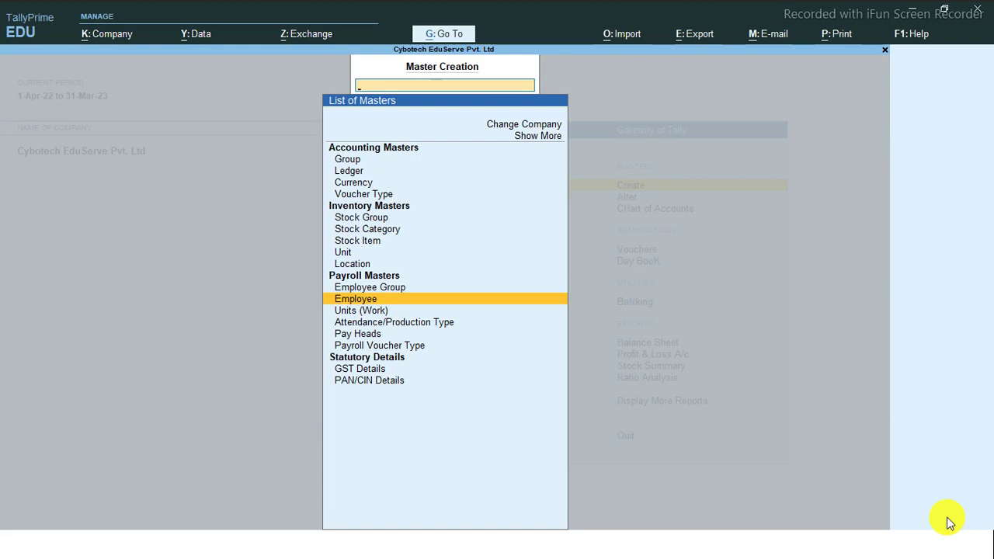
key("Up")
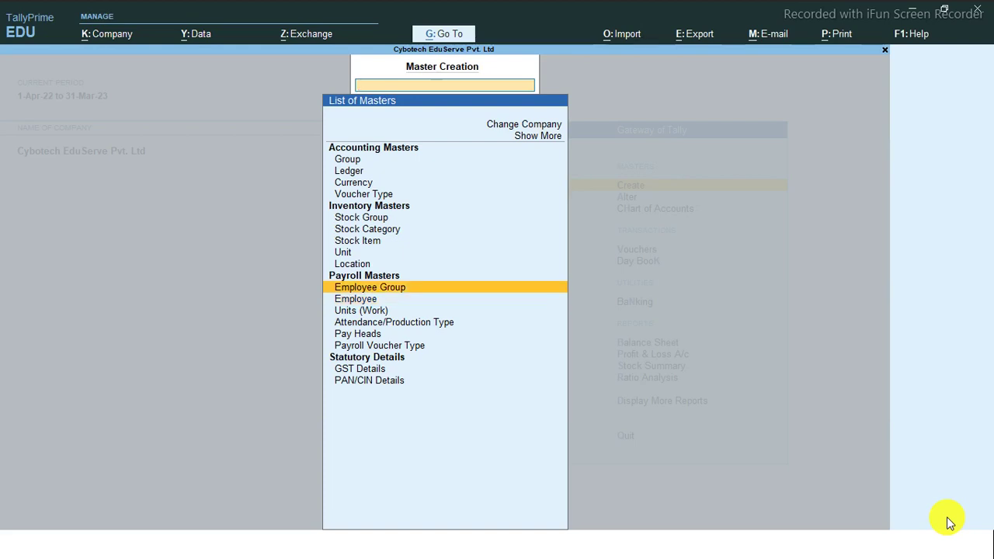
key("Down")
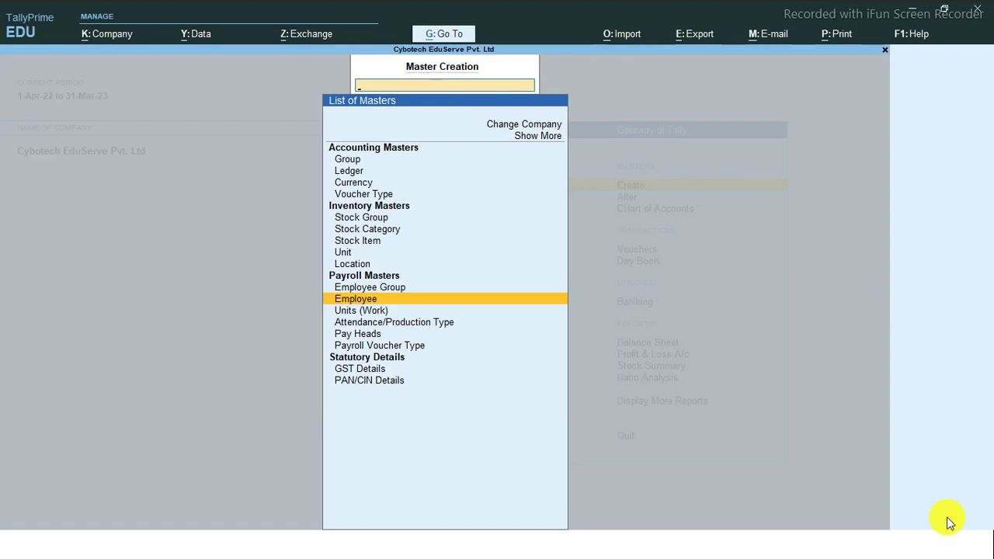
key("Up")
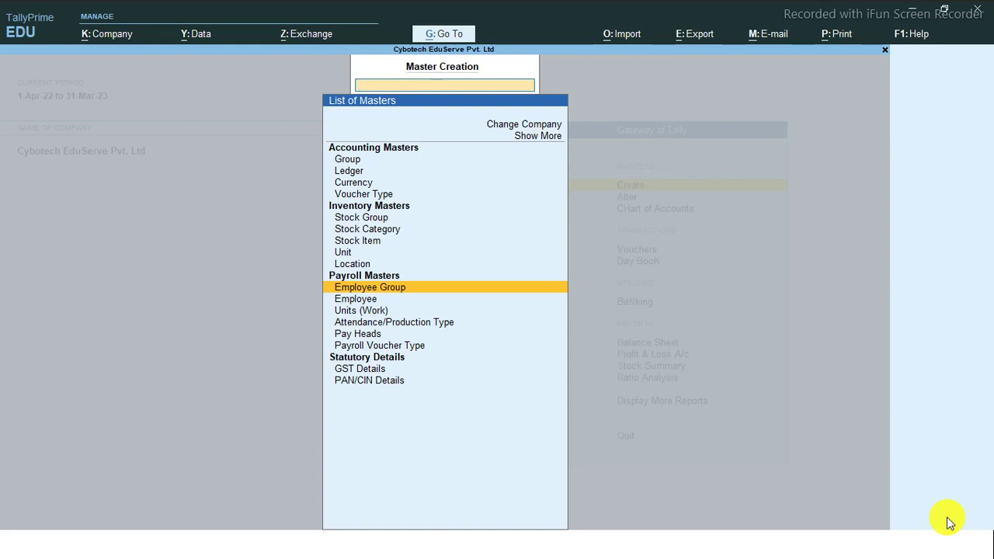
key("Down")
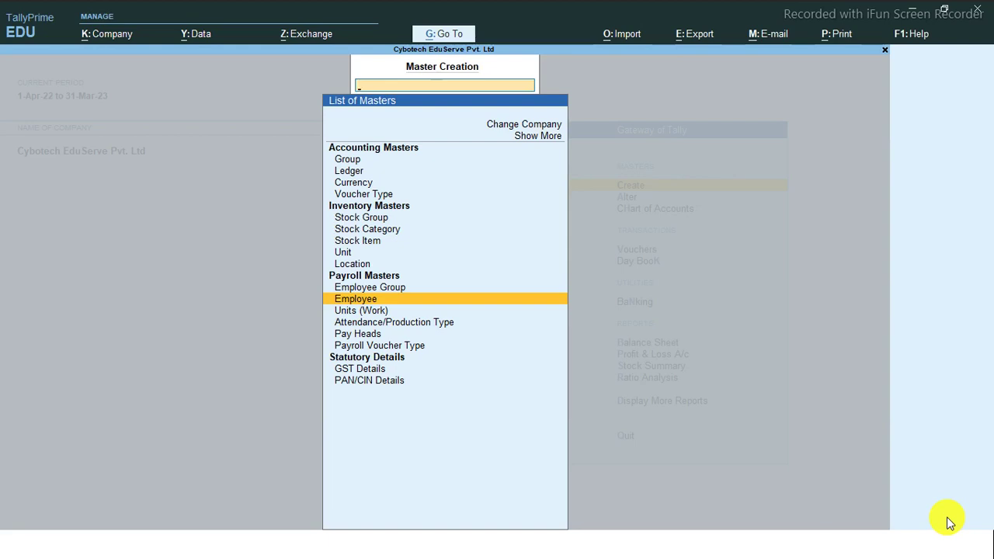
key("alt+Tab")
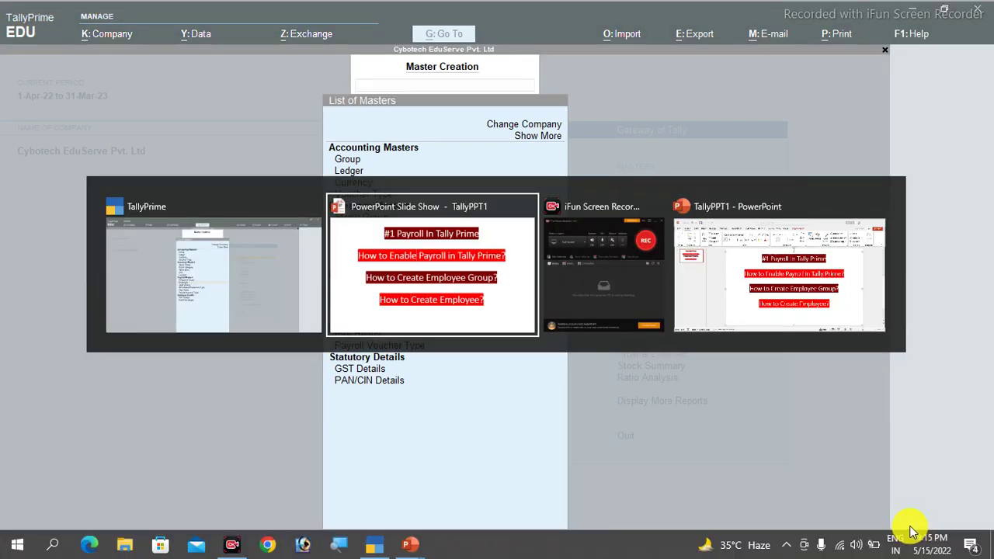
key("alt+Tab")
key("Escape")
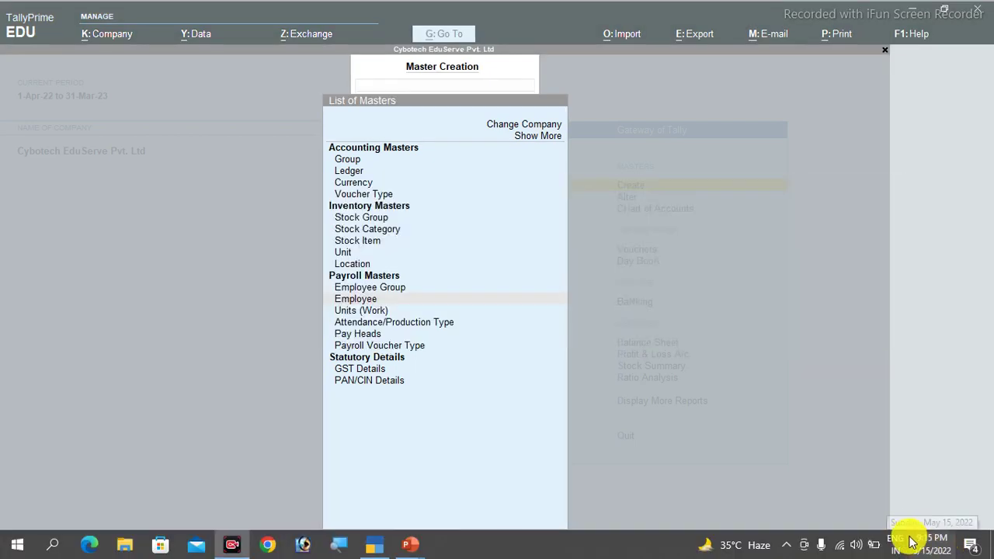